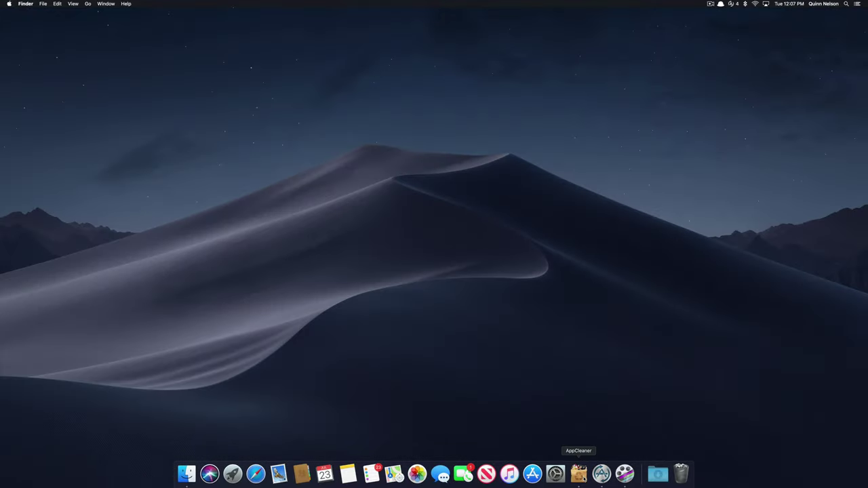
- Launch AppCleaner from the Dock and search for Chrome in the Alfred launcher
click(578, 474)
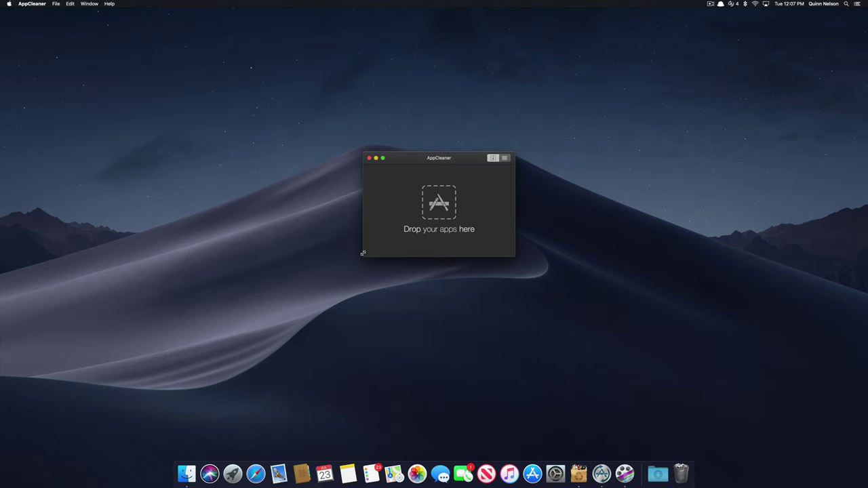
key(alt+space)
text(chjr)
key(BackSpace)
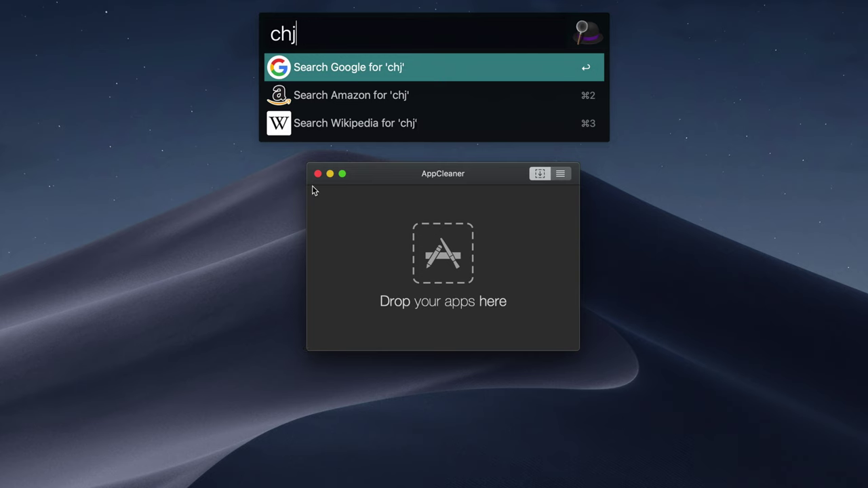
key(BackSpace)
text(r)
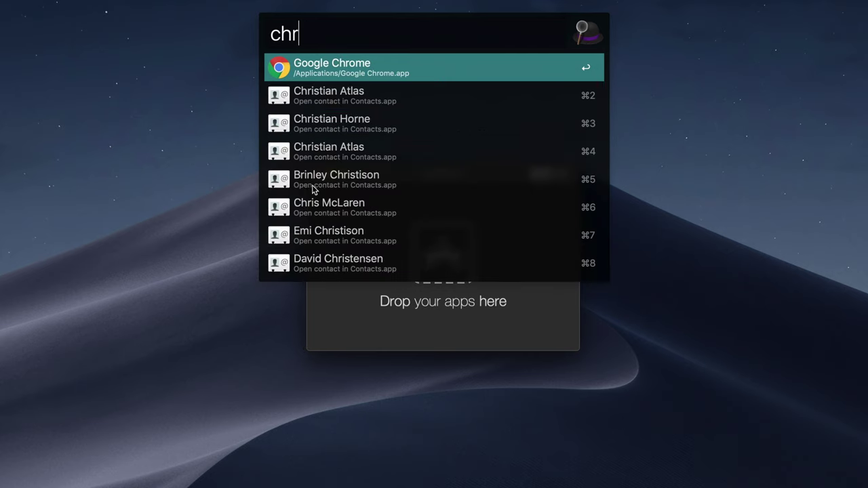
- Drop Google Chrome onto AppCleaner to list its 5 related files totalling 212.2 MB
drag(354, 71, 519, 304)
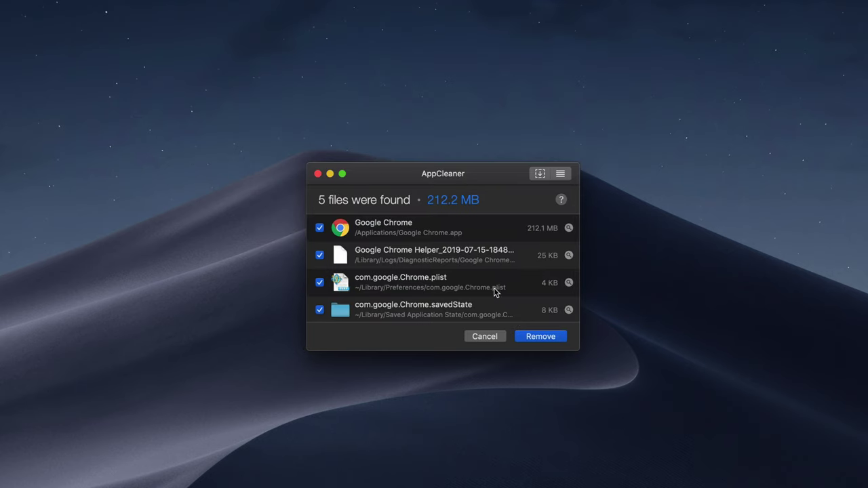
scroll(467, 264, down, 2)
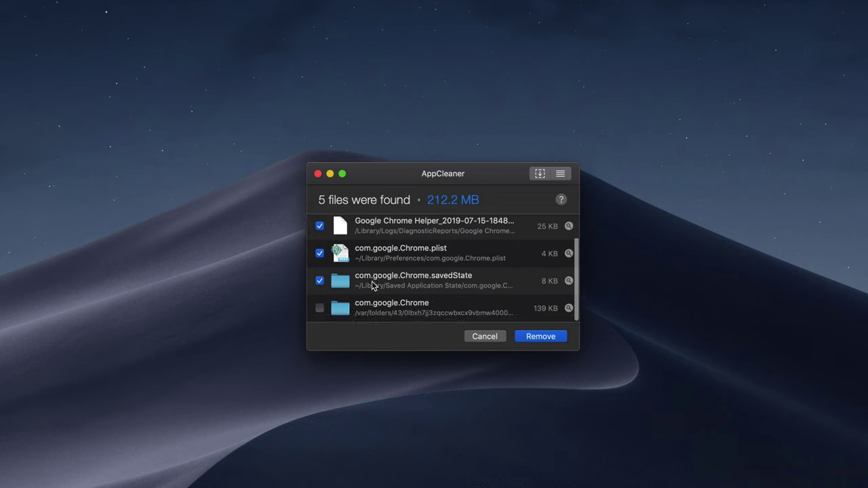
scroll(380, 288, up, 3)
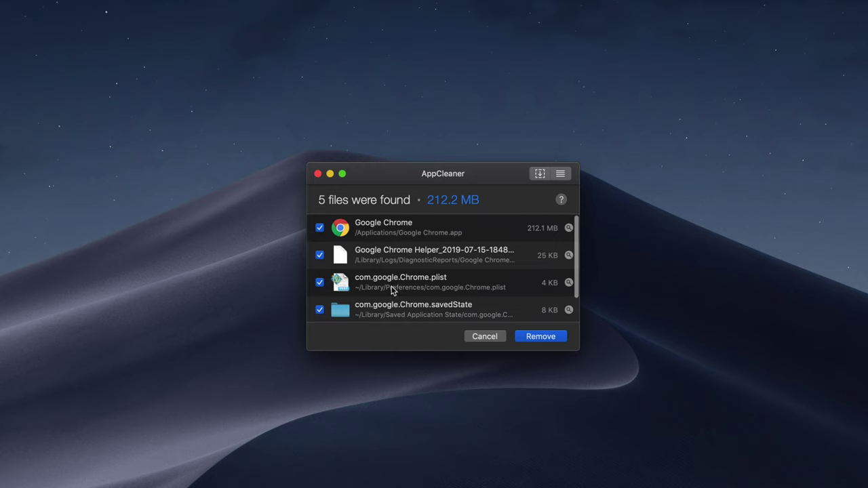
click(366, 233)
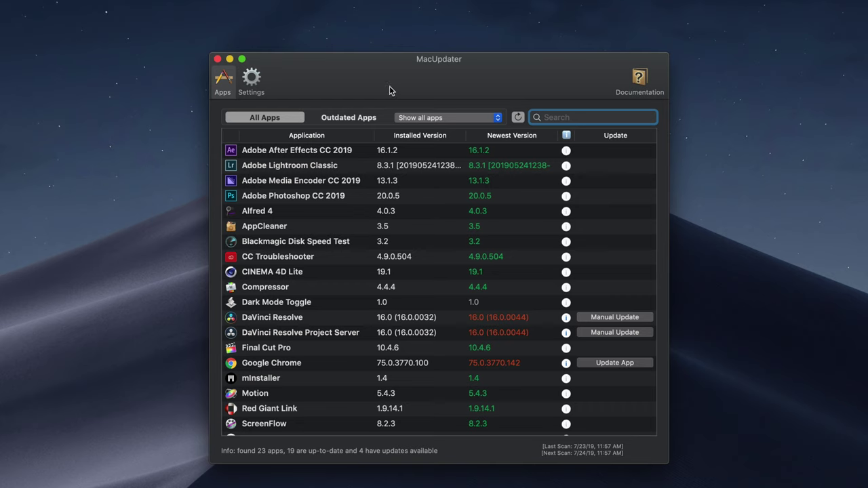
- Run Update App on the Google Chrome row and let it install version 75.0.3770.142
scroll(367, 268, down, 4)
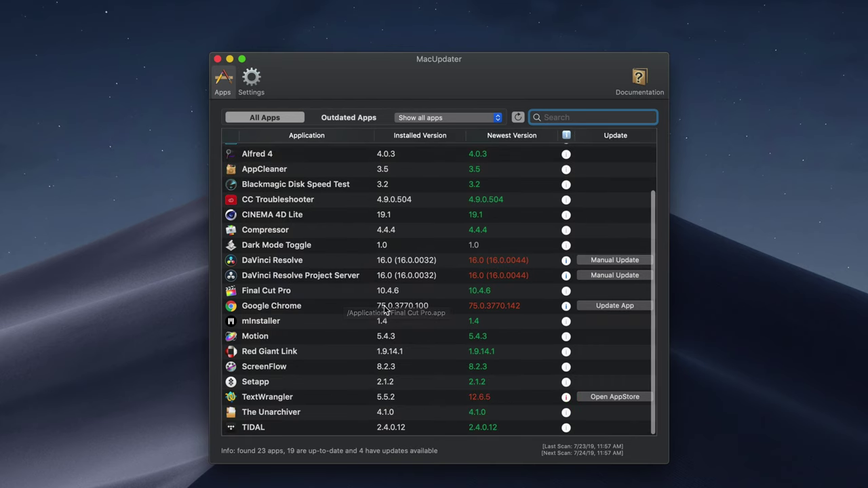
scroll(360, 286, up, 4)
scroll(360, 286, down, 4)
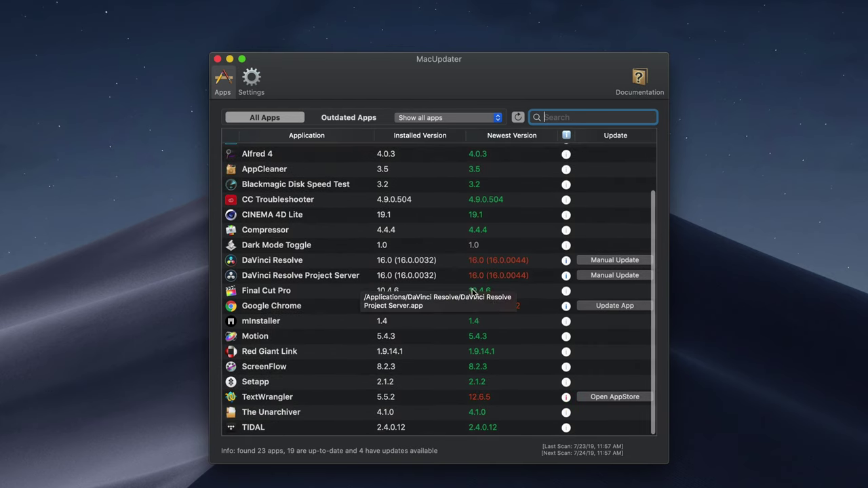
scroll(407, 332, up, 1)
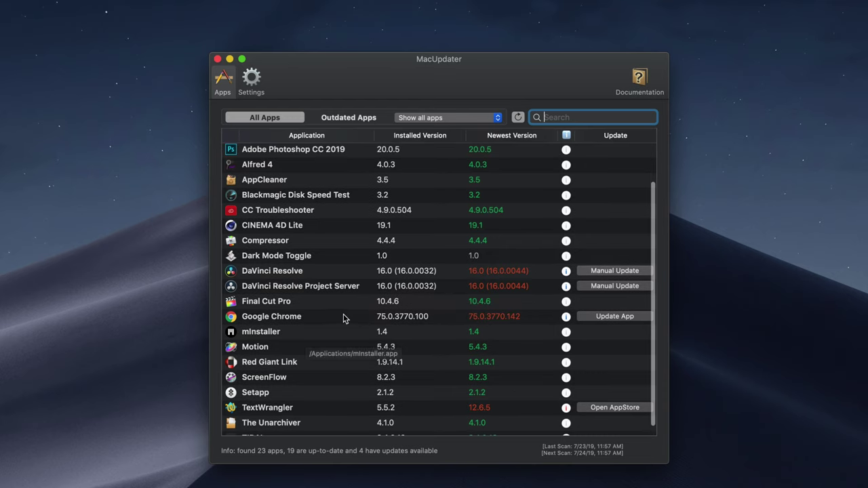
click(602, 317)
scroll(477, 352, up, 1)
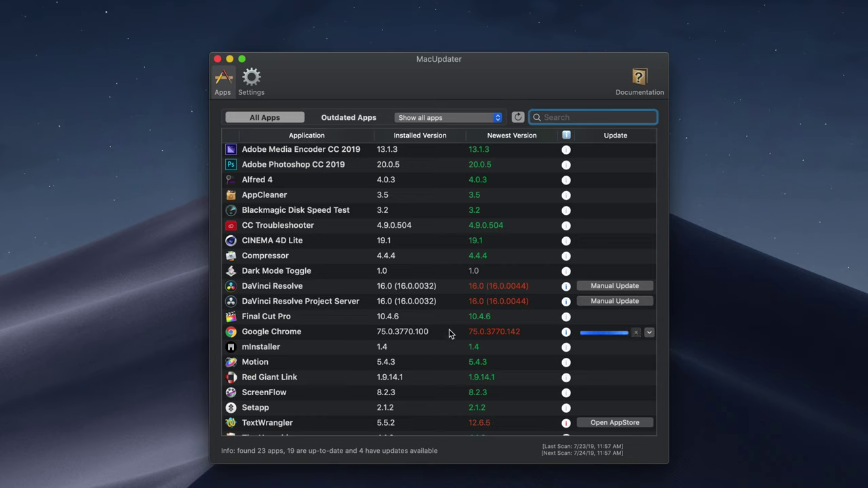
scroll(453, 333, up, 1)
scroll(453, 332, up, 2)
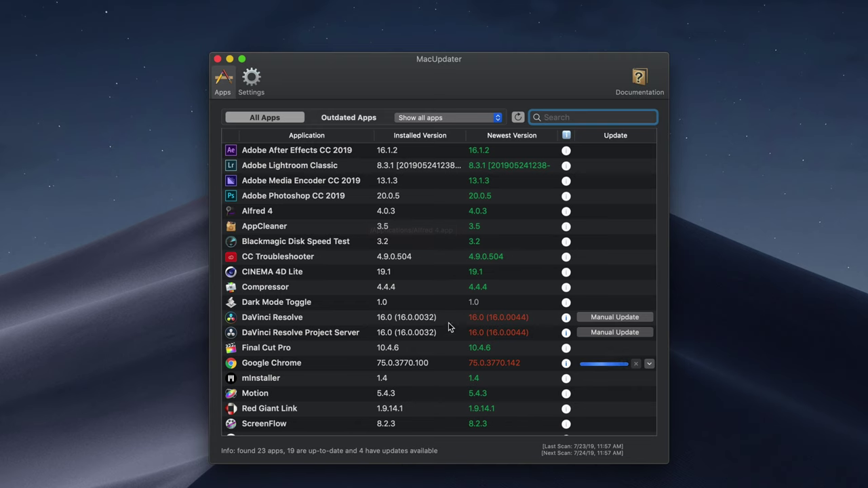
scroll(454, 293, down, 4)
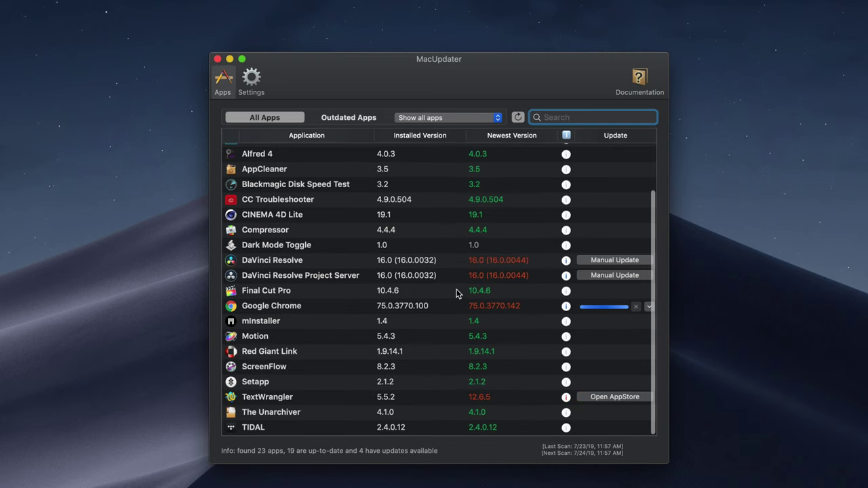
scroll(456, 290, up, 4)
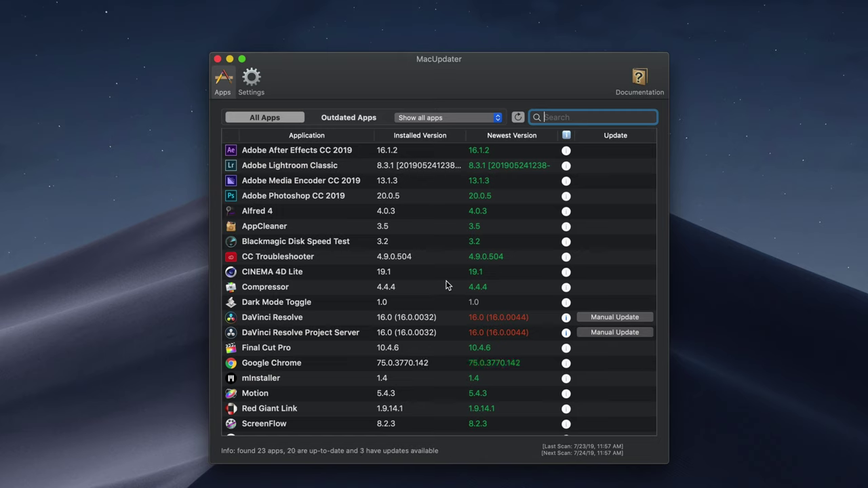
click(472, 367)
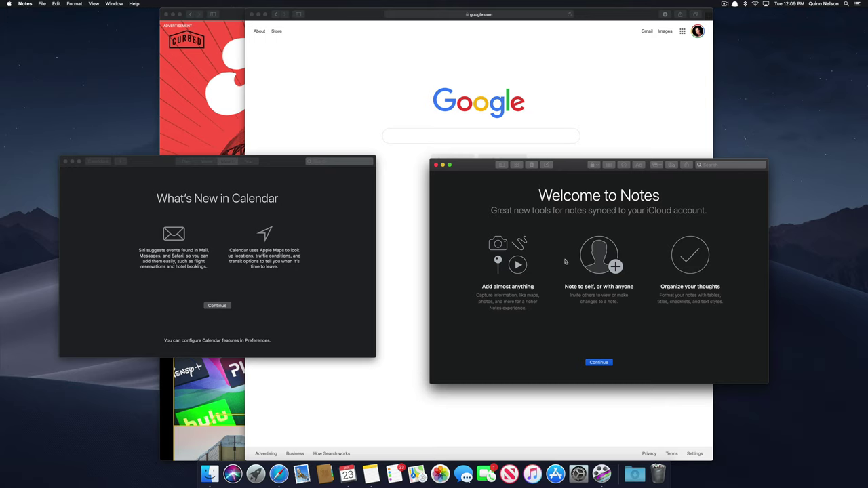
- Switch to Calendar with Cmd-Tab, then spread all windows in Mission Control and exit
key(super+Tab)
key(super+Tab)
key(super+Tab)
key(super+Tab)
key(super+Tab)
key(super+Tab)
key(super+Tab)
key(super+Tab)
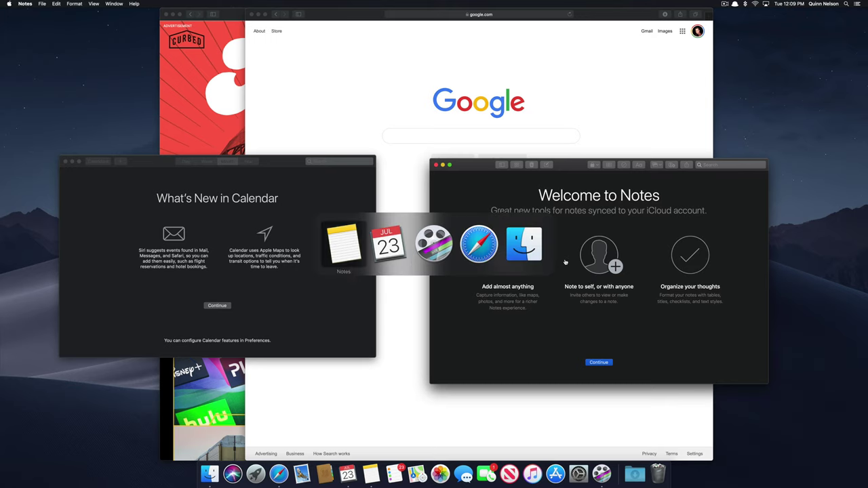
key(super+shift+Tab)
key(super+shift+Tab)
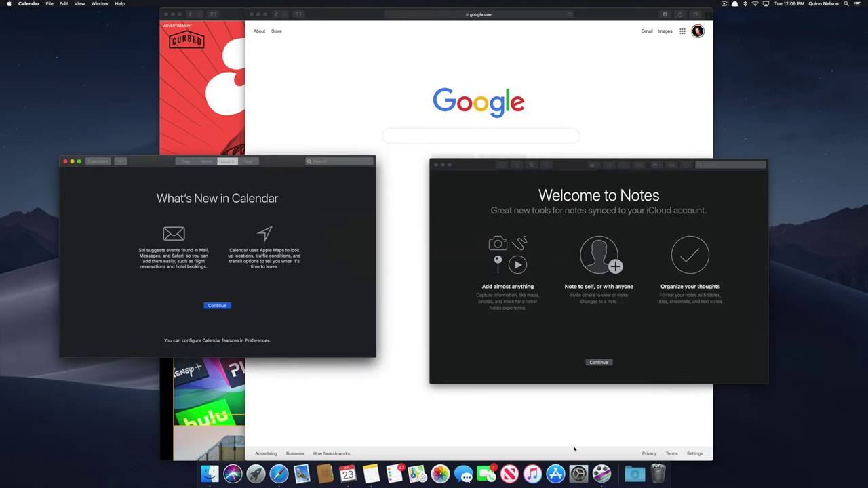
key(ctrl+Up)
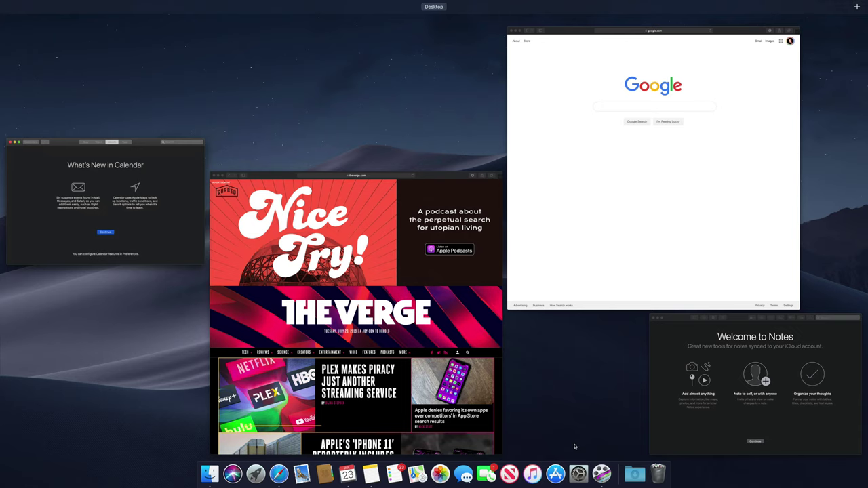
mouse_move(563, 13)
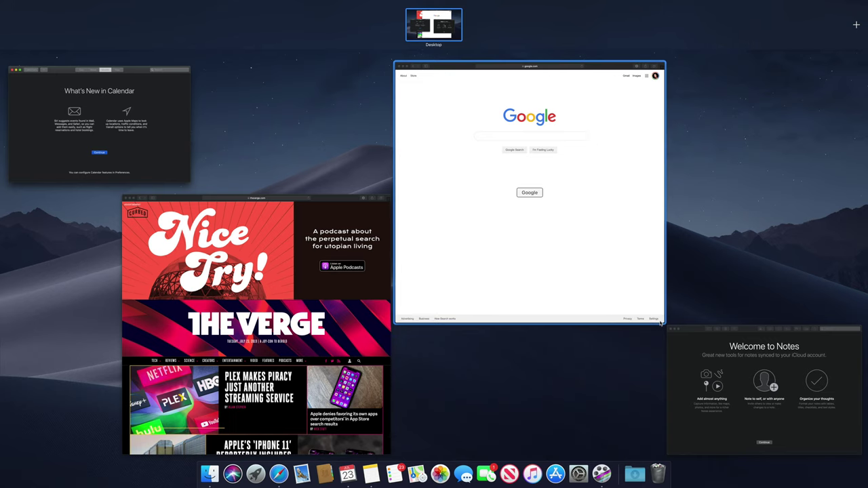
click(588, 435)
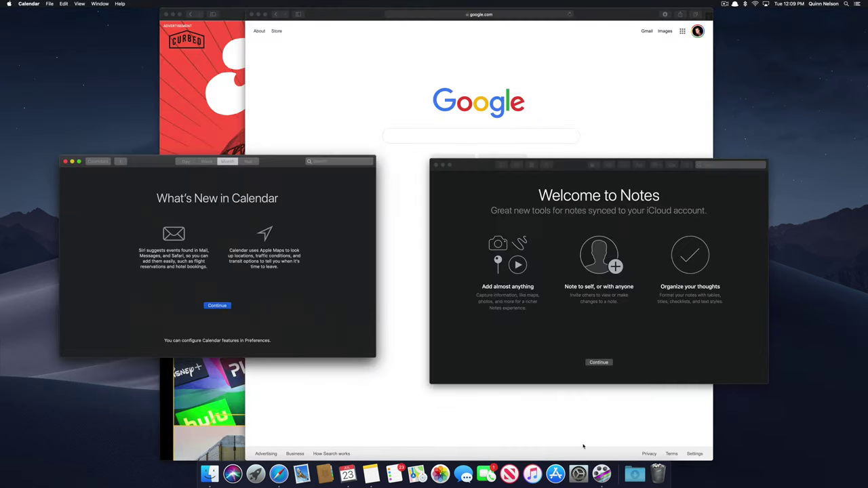
click(579, 472)
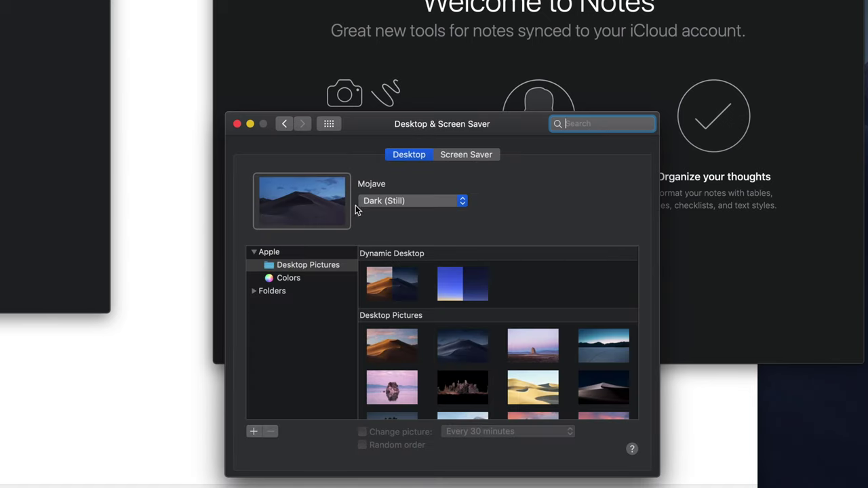
- Assign Mission Control to the top-right hot corner in the Screen Saver settings
click(454, 156)
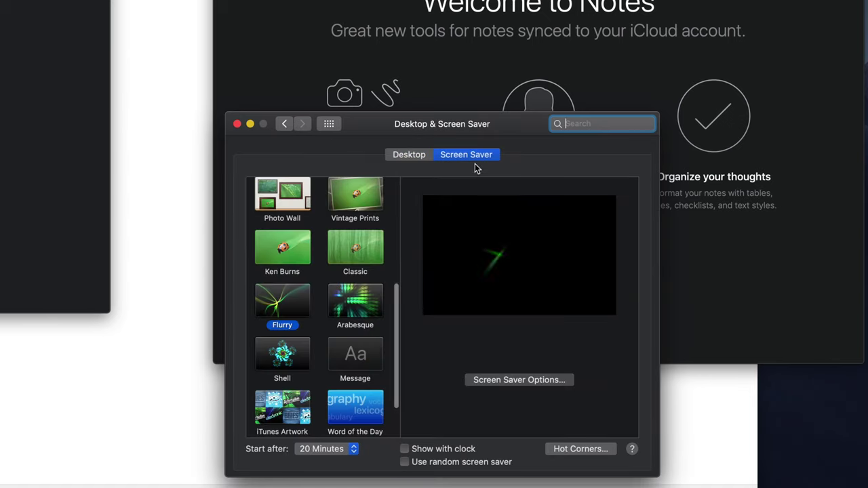
click(580, 449)
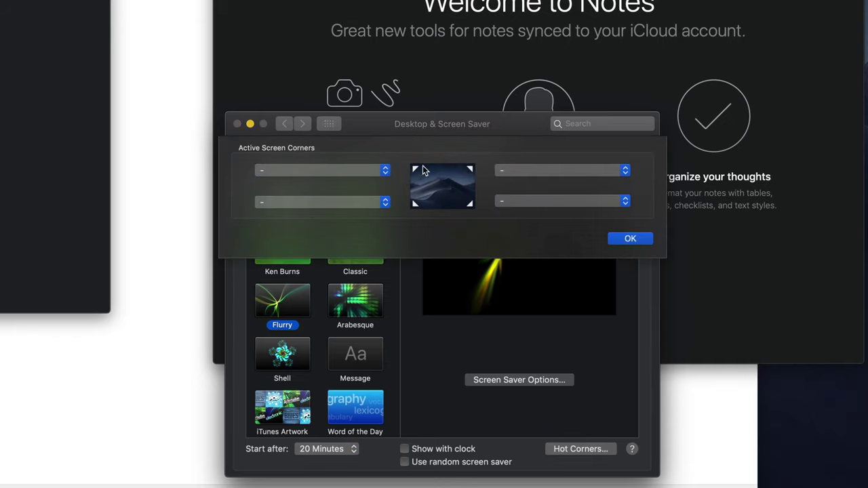
click(516, 202)
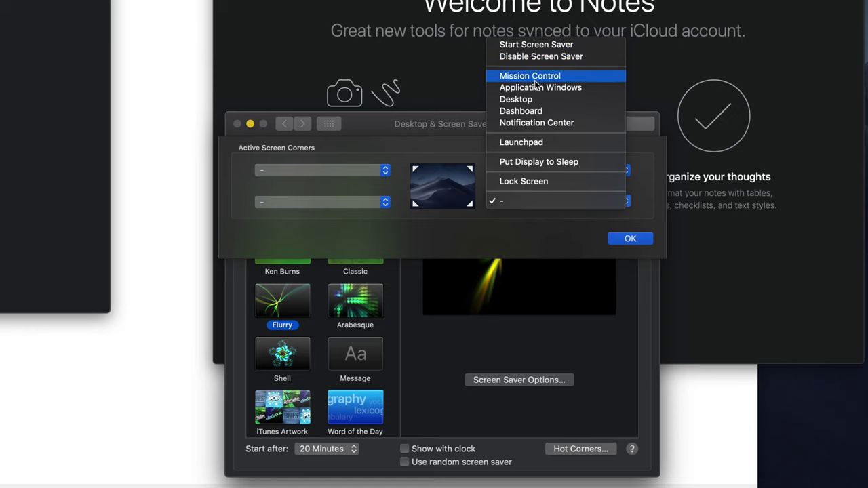
click(563, 135)
click(549, 168)
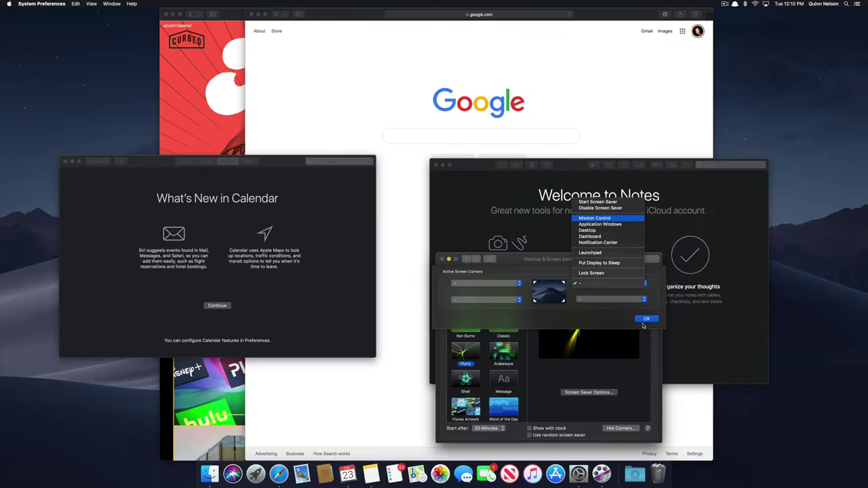
key(Return)
click(648, 320)
- Move the Google window onto a new Desktop 2 in Mission Control
mouse_move(867, 0)
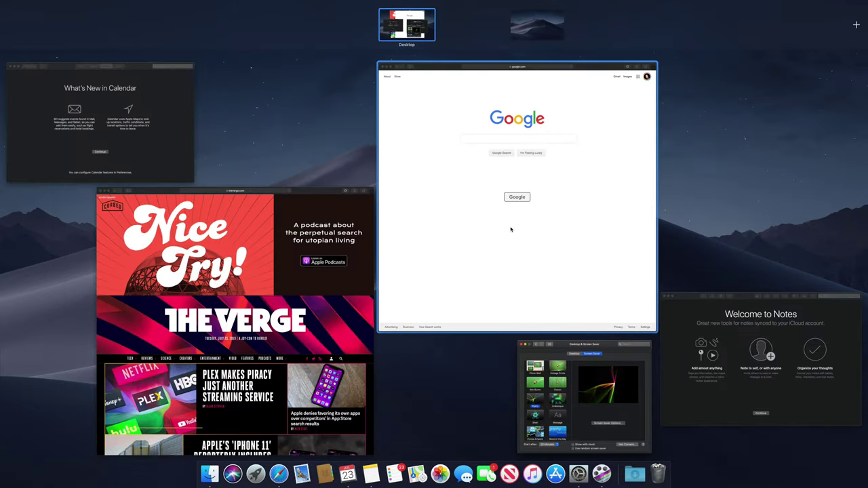
drag(511, 229, 537, 26)
click(720, 371)
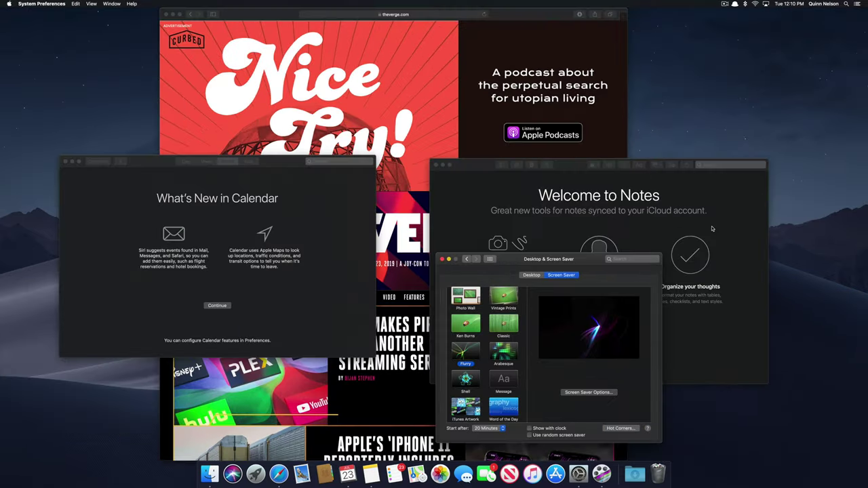
- Switch between Desktop 1 and Desktop 2 with Ctrl-arrow keys, then reopen Hot Corners
key(ctrl+Up)
key(ctrl+Right)
key(ctrl+Up)
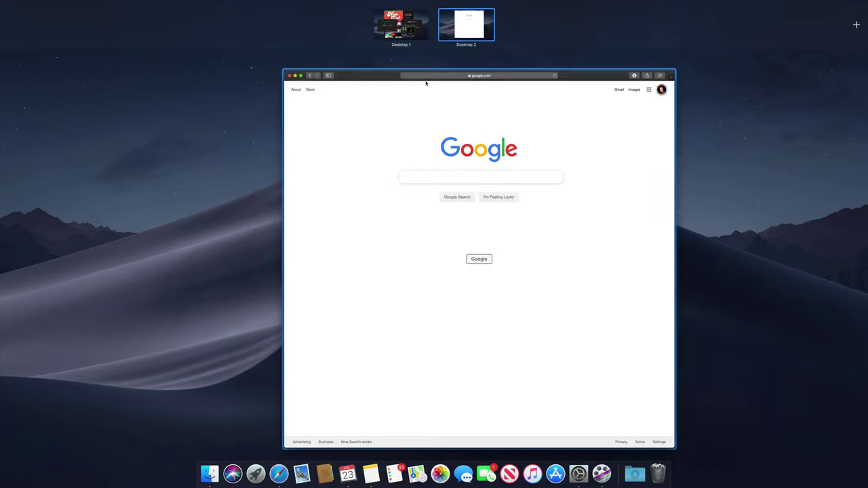
key(ctrl+Left)
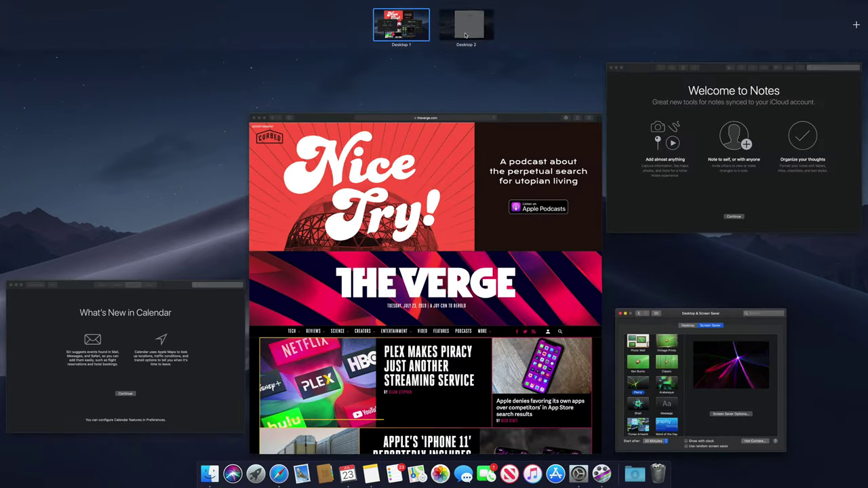
click(465, 35)
key(ctrl+Up)
click(400, 26)
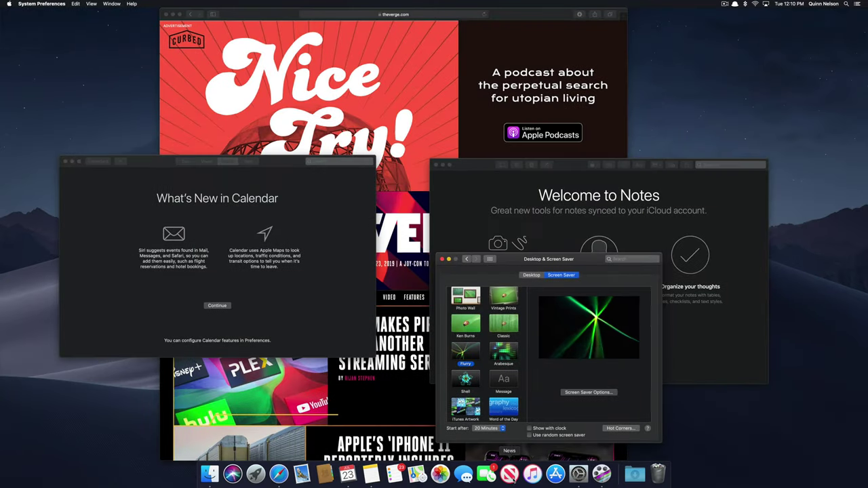
click(620, 428)
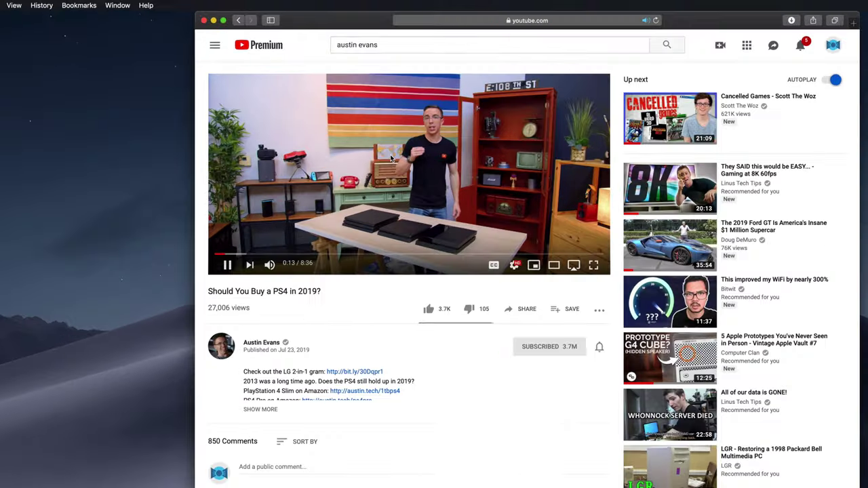
- Pop the PS4 YouTube video out with Enter Picture in Picture
right_click(338, 111)
right_click(338, 111)
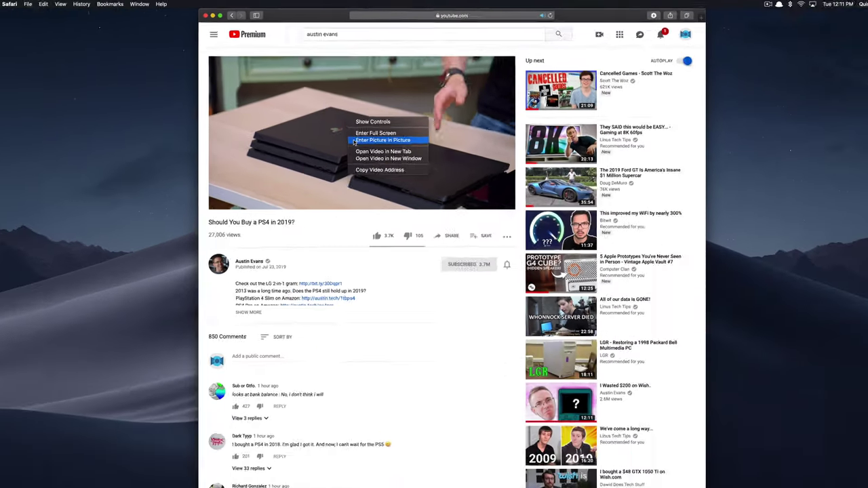
click(434, 211)
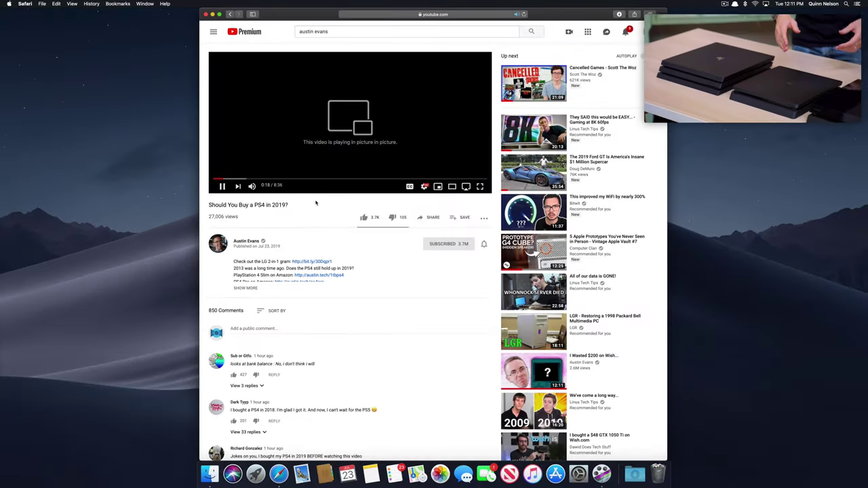
- Open a new Safari window, then enlarge the floating video and park it top-right
drag(563, 19, 491, 20)
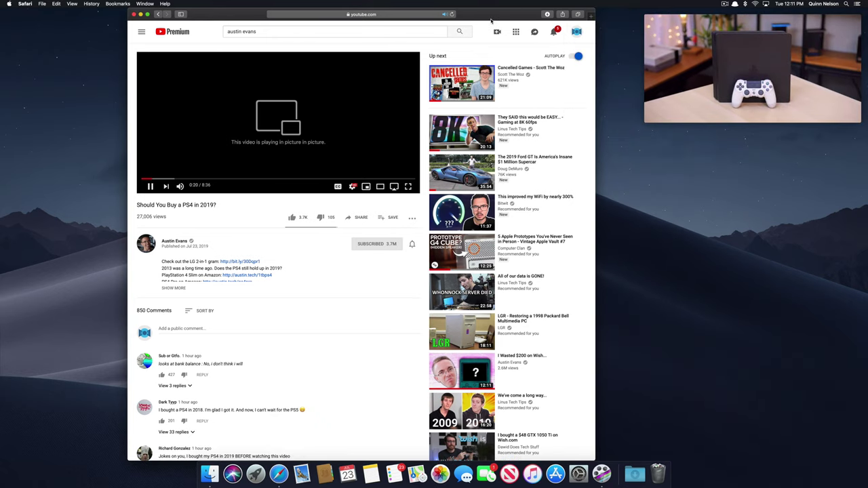
key(super+n)
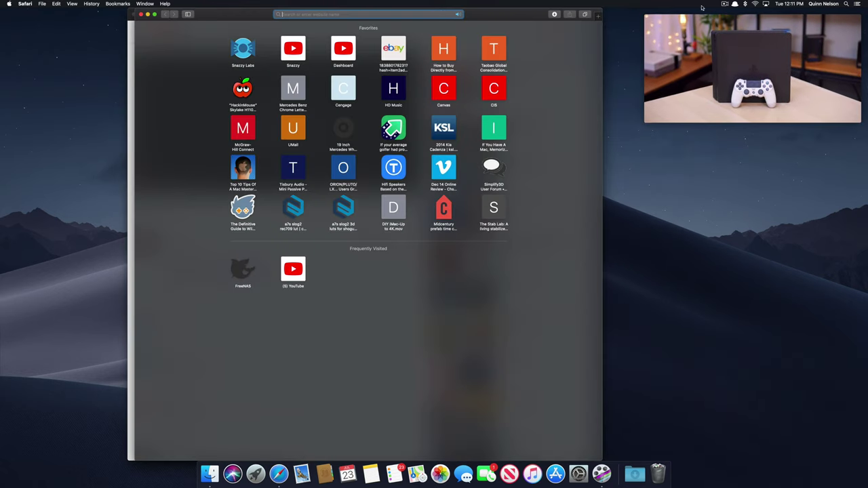
mouse_move(720, 59)
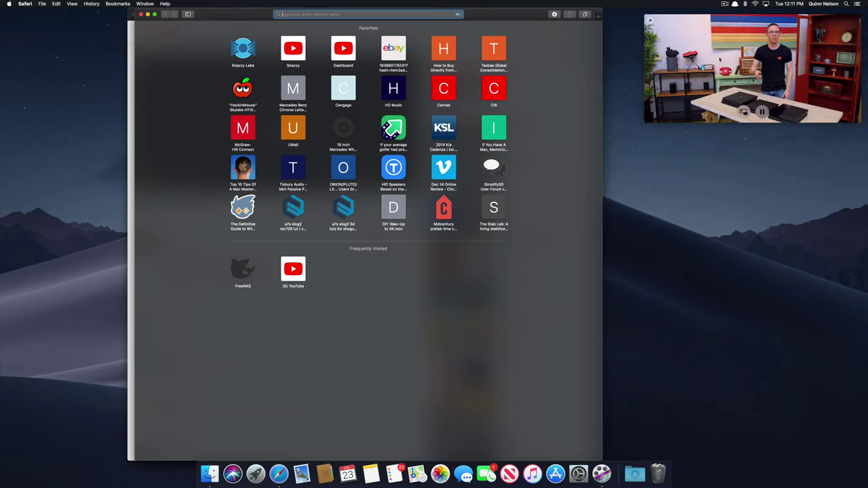
drag(721, 60, 185, 82)
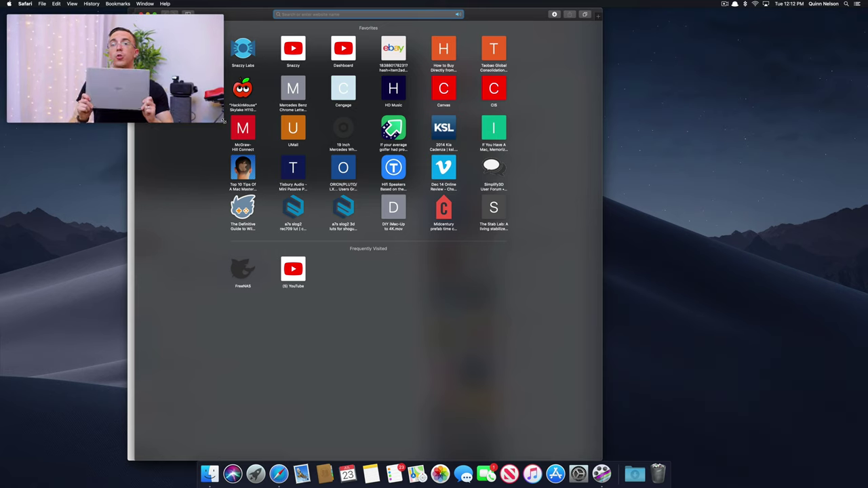
drag(224, 122, 195, 108)
drag(109, 47, 795, 38)
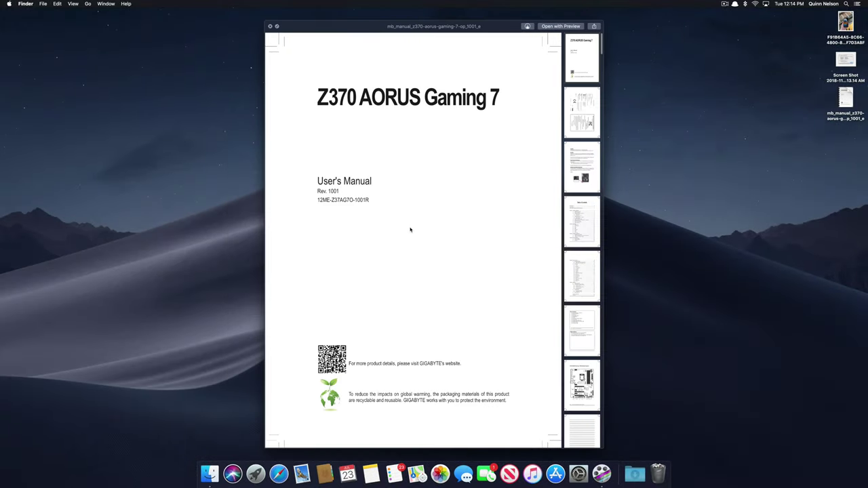
- Quick Look the desktop screenshot, PDF manual and photo, stepping with arrow keys, then close
scroll(454, 244, down, 10)
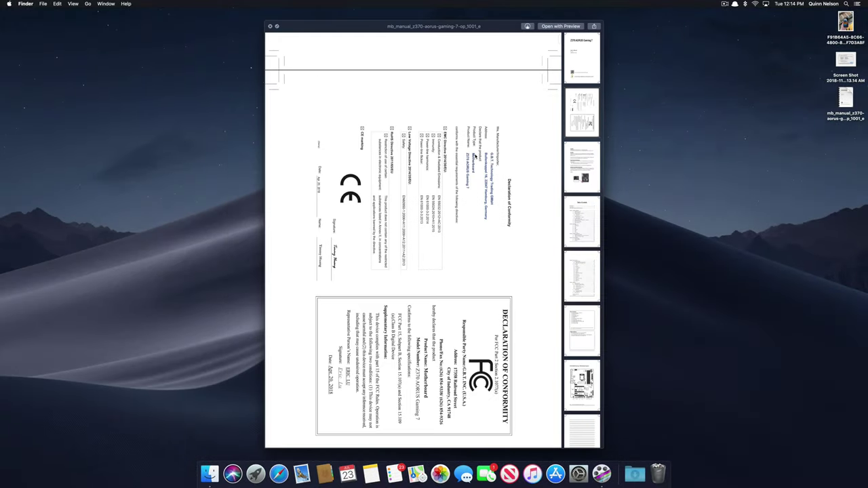
scroll(475, 156, down, 5)
key(Up)
key(Up)
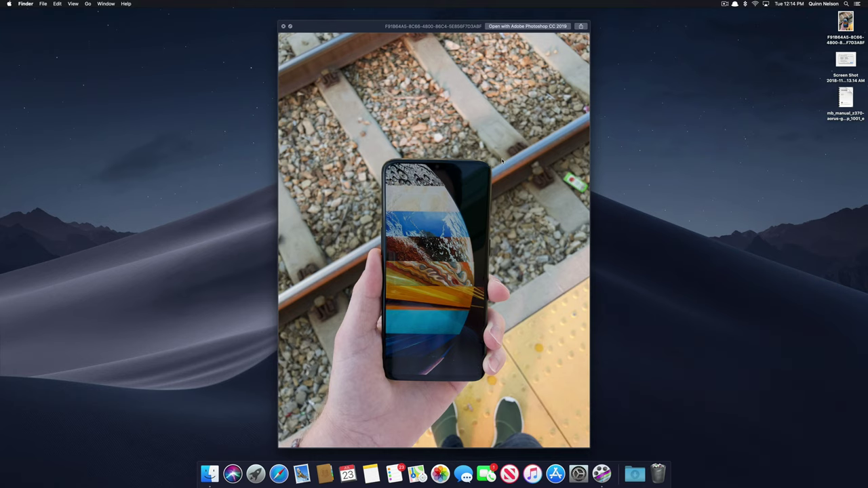
key(space)
key(space)
key(space)
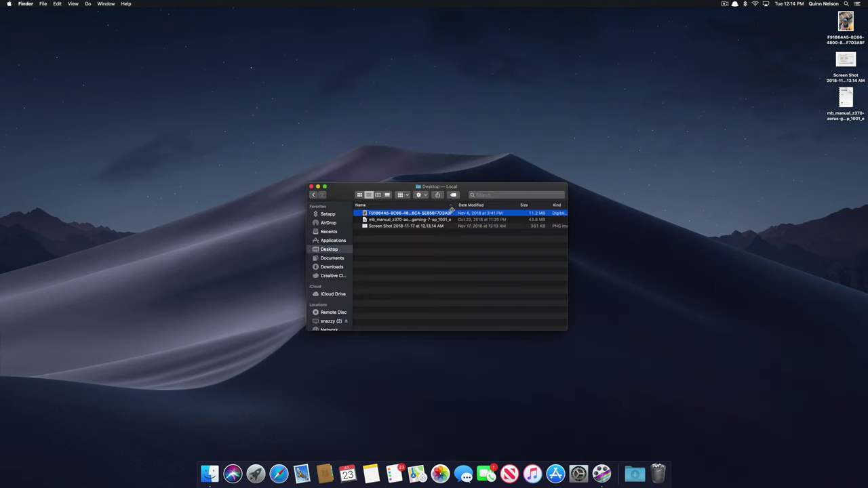
click(444, 226)
key(space)
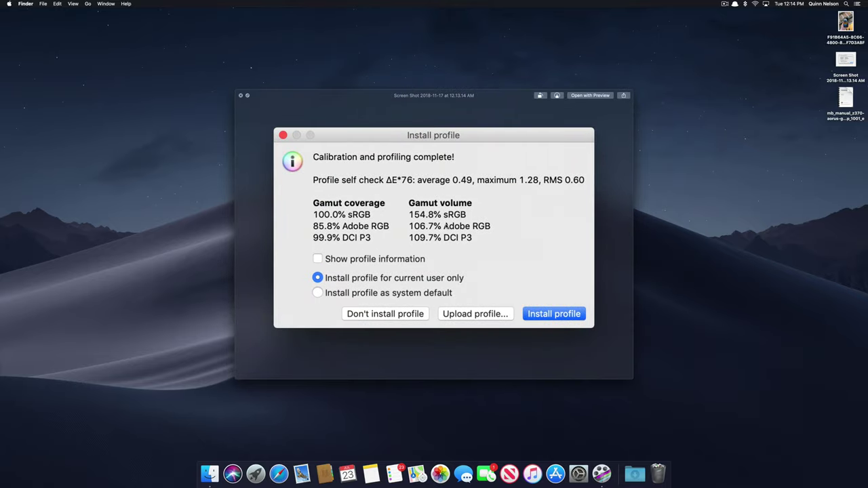
key(space)
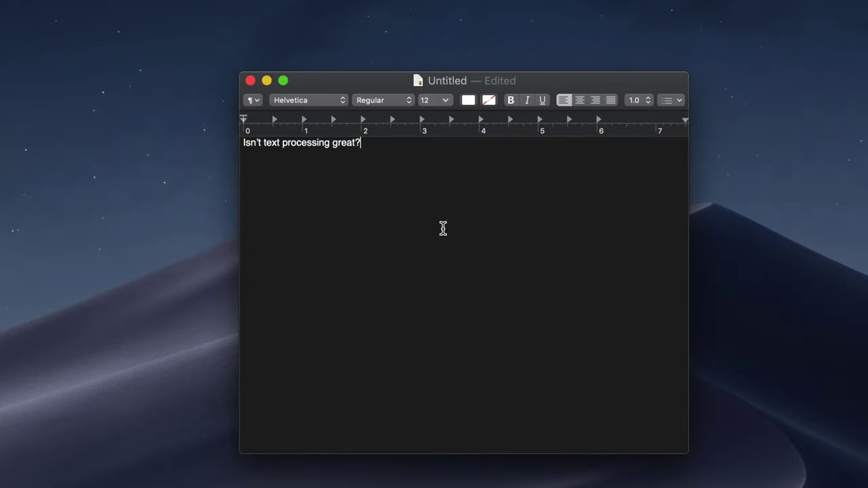
- Replace the oversized paste with "Har har, I'm big and ugly formatting be darned." matching the 12 pt style
text(Har har, I’m big and ugly formatting be darned.)
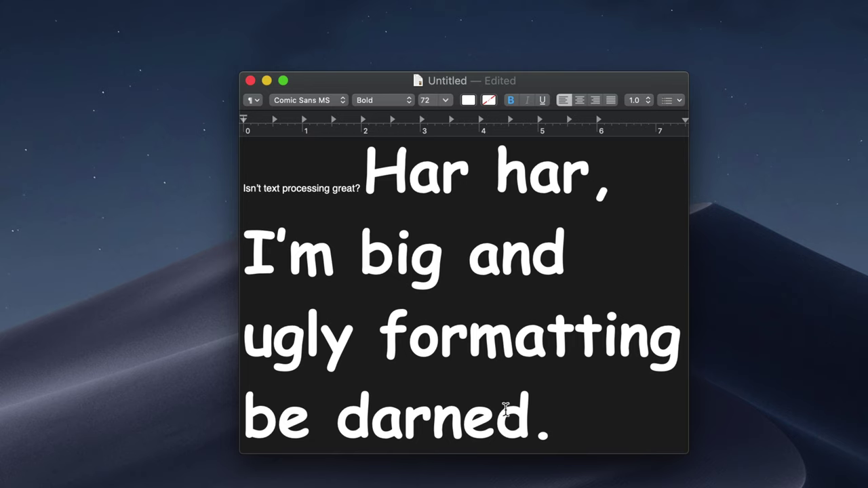
drag(588, 450, 331, 189)
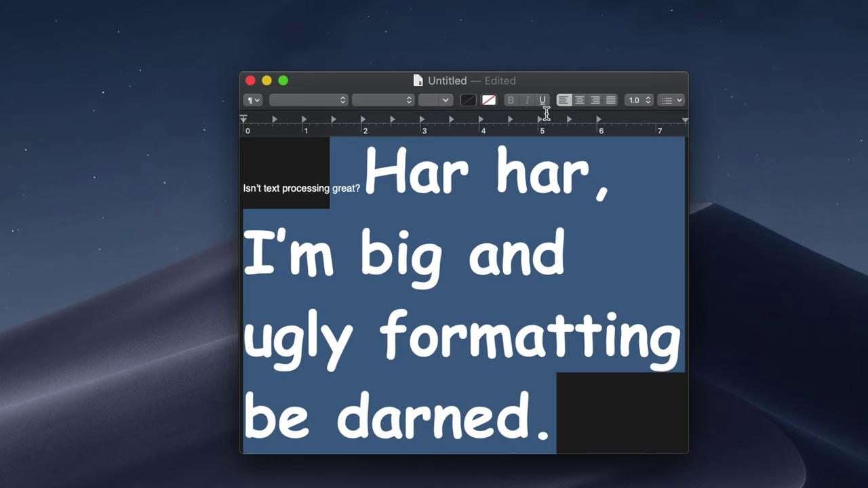
key(BackSpace)
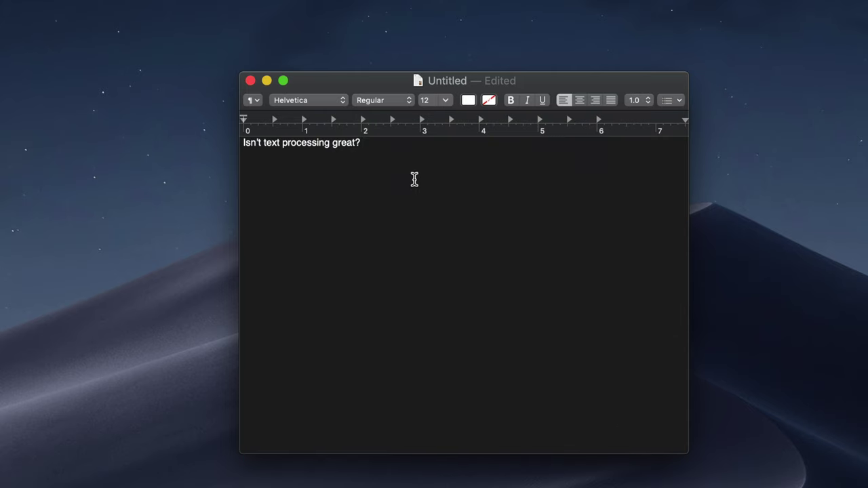
key(super+alt+shift+v)
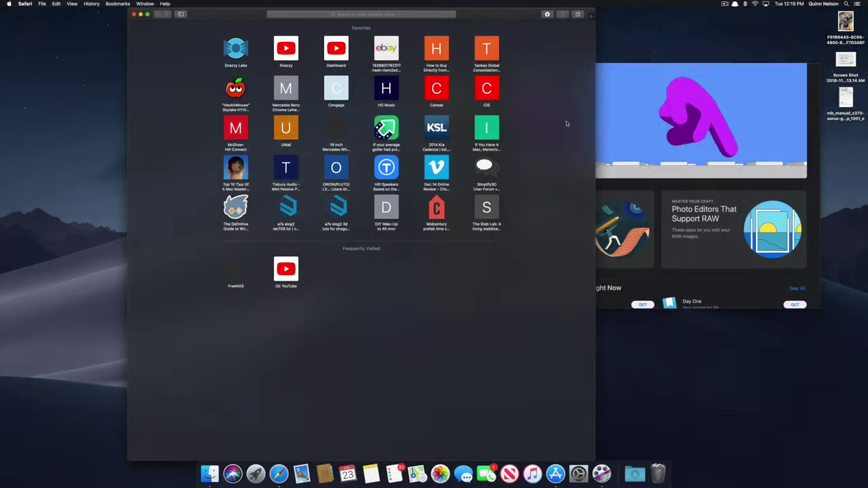
- Put the Safari window into full screen with the green button, then exit it
click(148, 14)
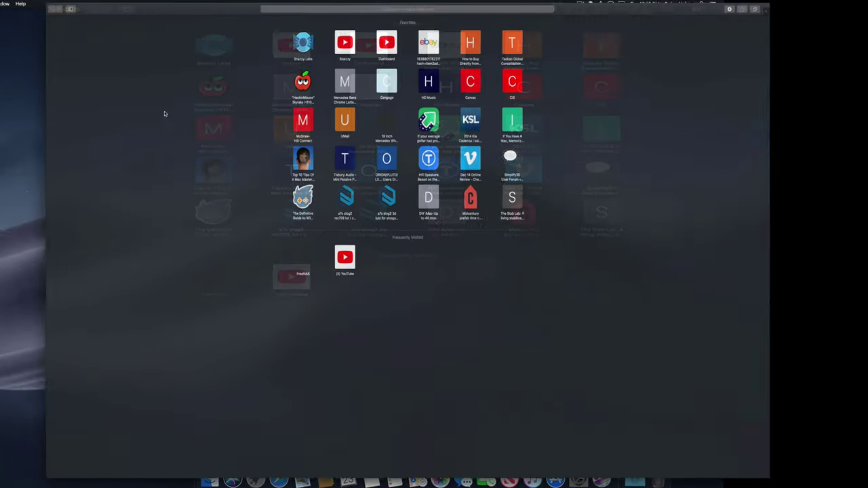
mouse_move(74, 3)
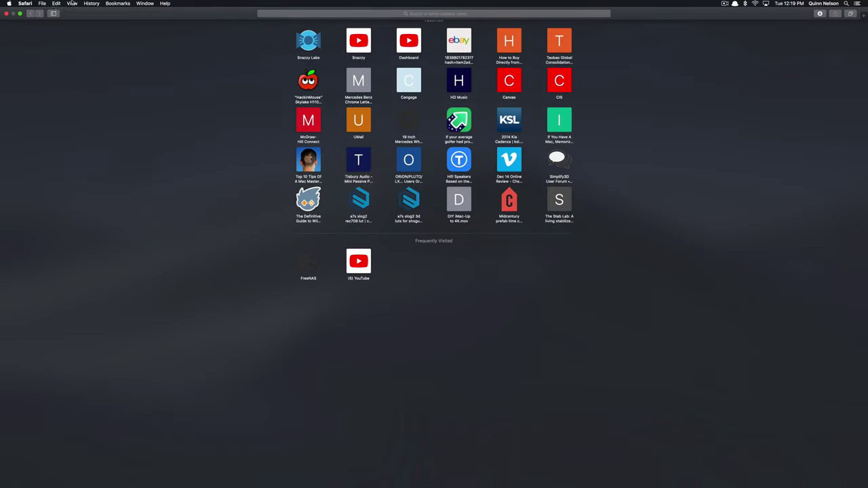
click(25, 18)
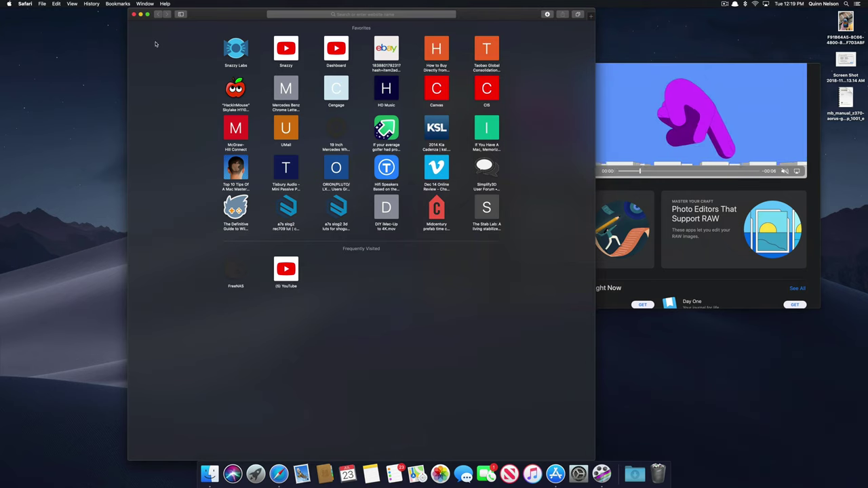
- Tile Safari beside the App Store in Split View, widen Safari's pane, then exit
drag(147, 15, 115, 70)
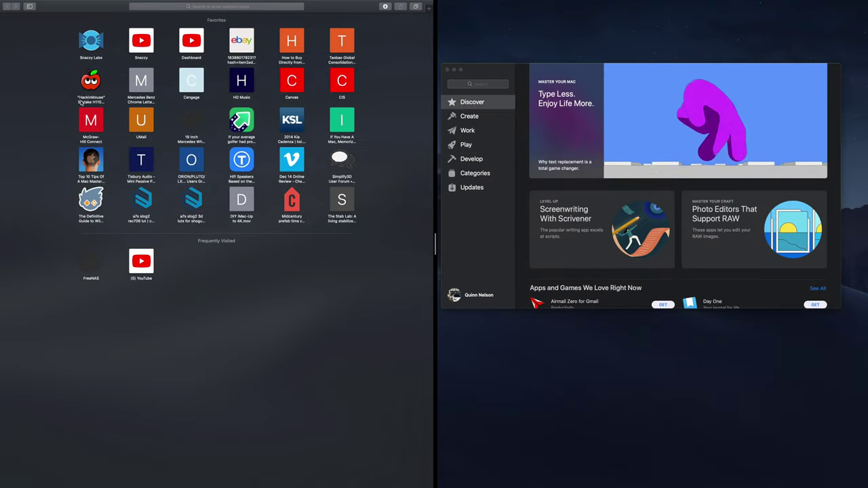
click(493, 73)
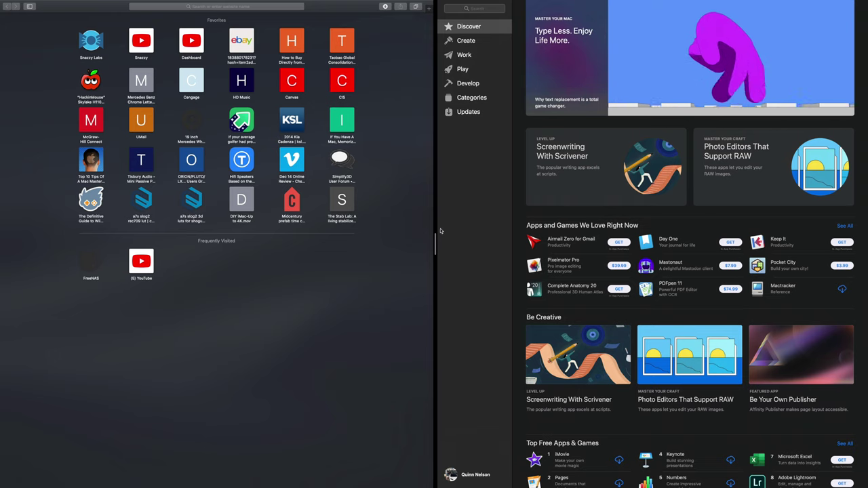
drag(437, 240, 425, 190)
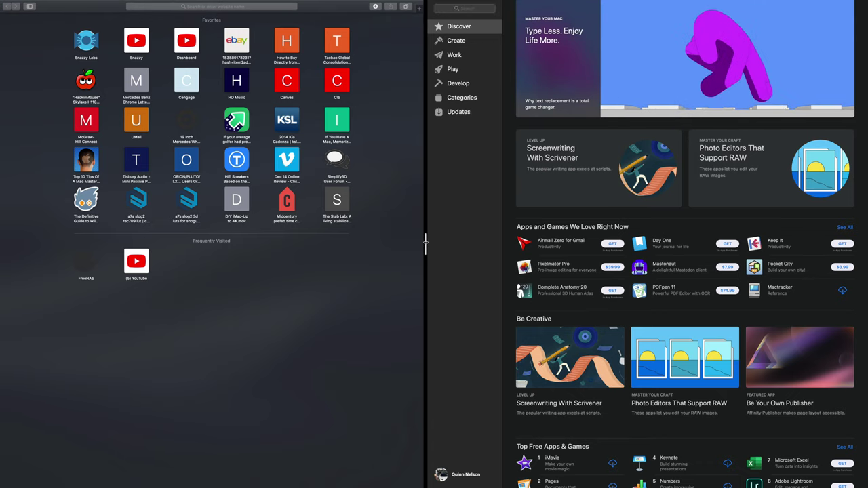
mouse_move(428, 245)
mouse_down()
mouse_move(460, 245)
mouse_move(434, 246)
mouse_up()
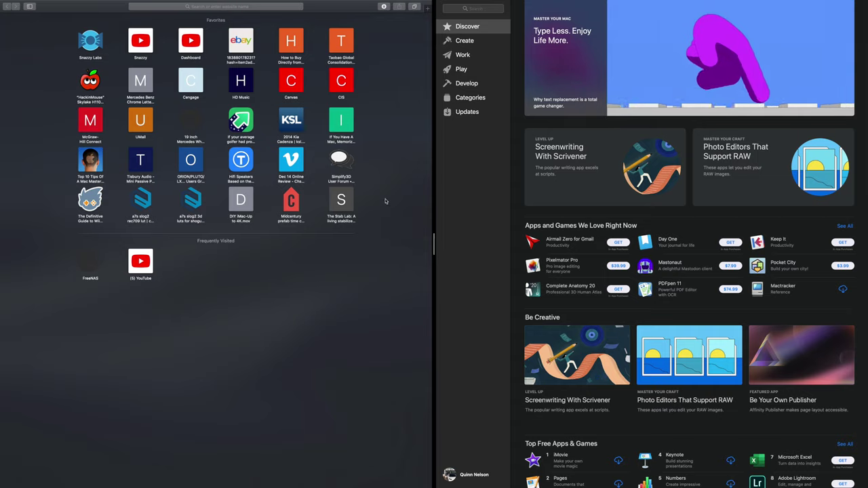
key(ctrl+super+f)
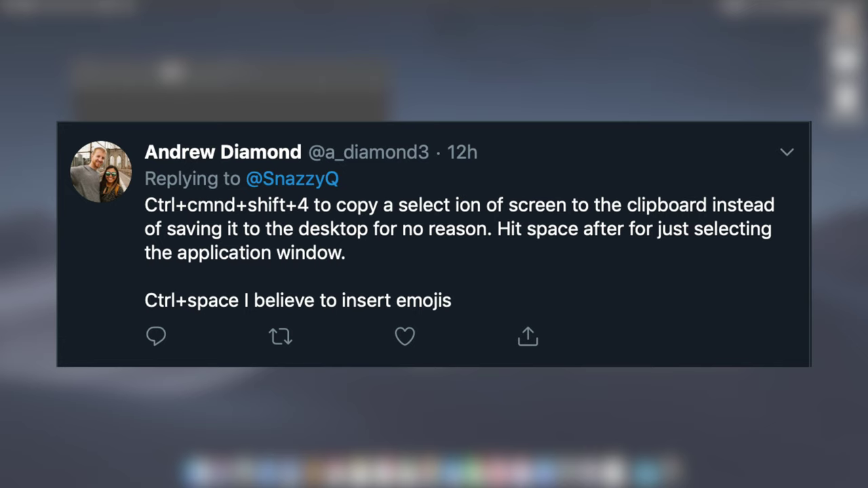
- Bring Notes forward, then screenshot the full screen and a dragged area over both windows
key(super+space)
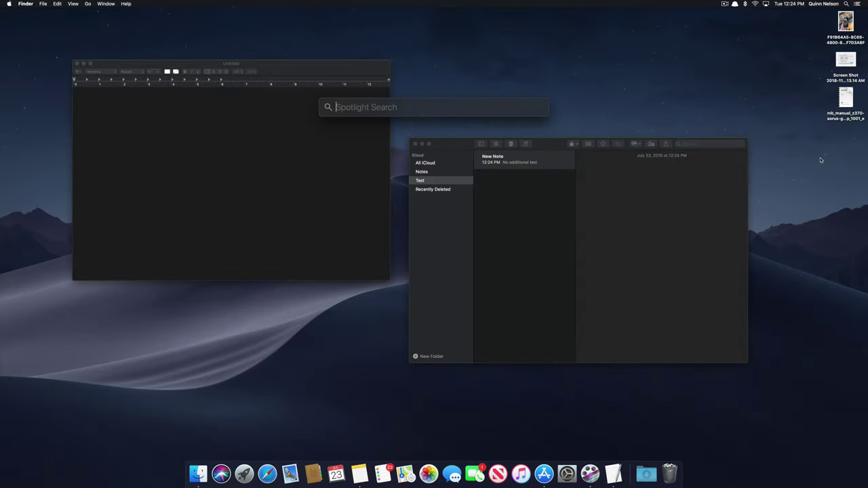
text(GRAB)
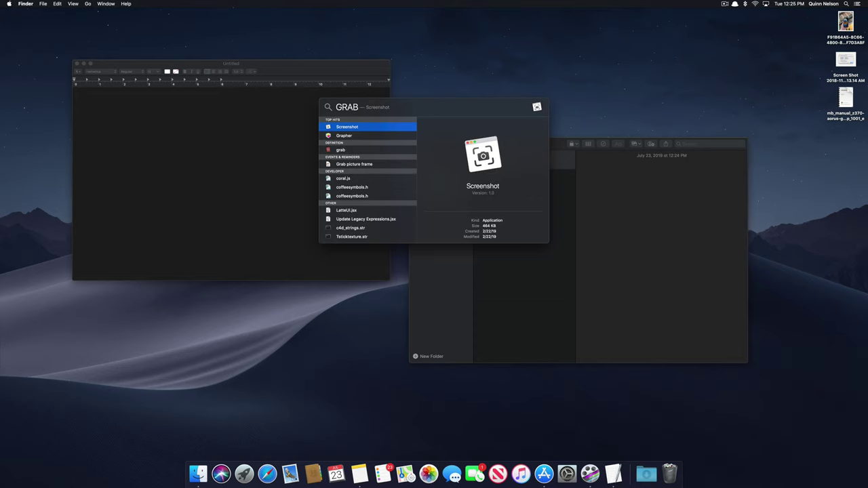
key(Escape)
key(Escape)
click(594, 187)
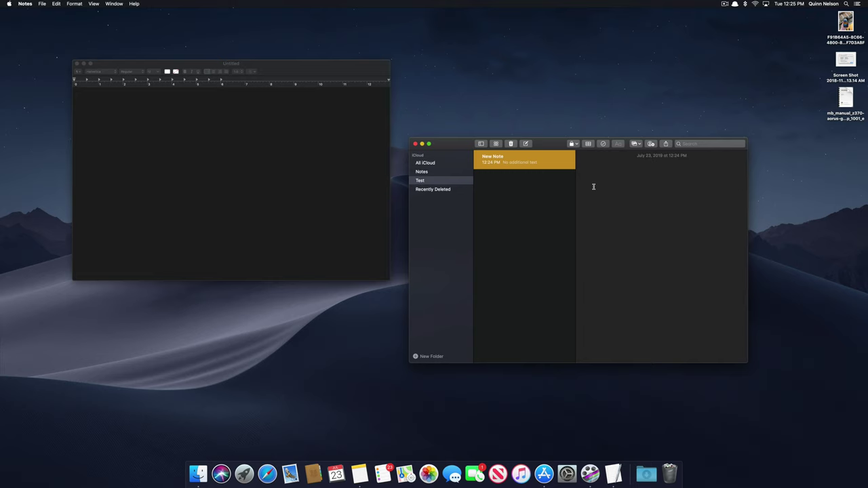
key(super+shift+3)
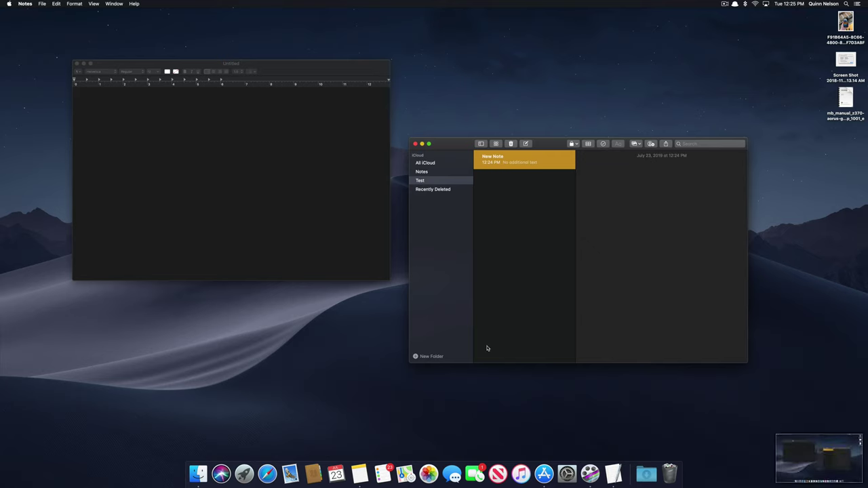
key(super+shift+4)
drag(332, 95, 510, 256)
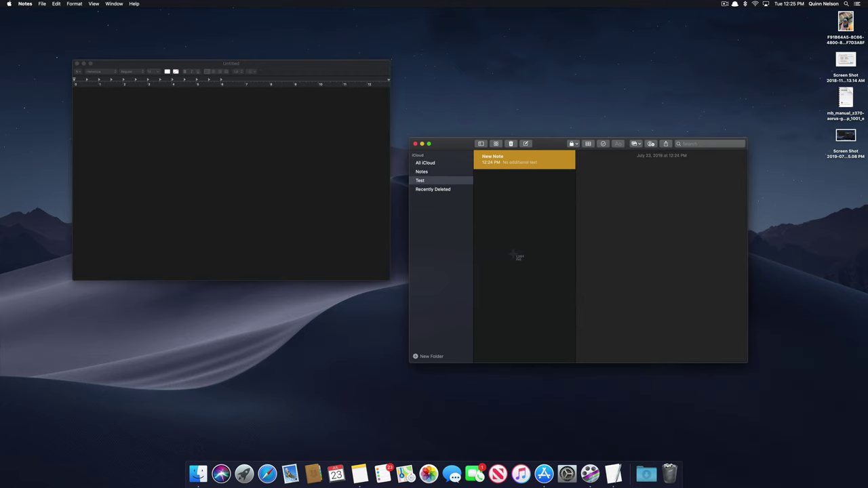
- Capture just the Notes window using Cmd-Shift-4 followed by Space
key(super+shift+4)
key(space)
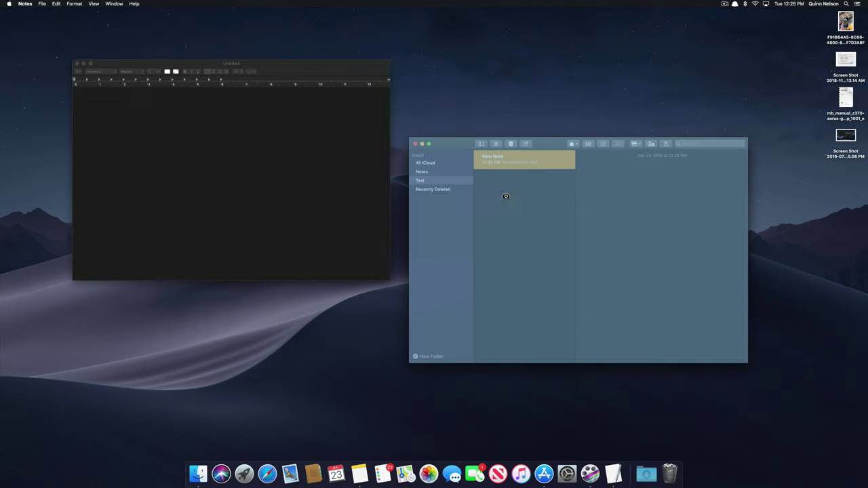
click(527, 224)
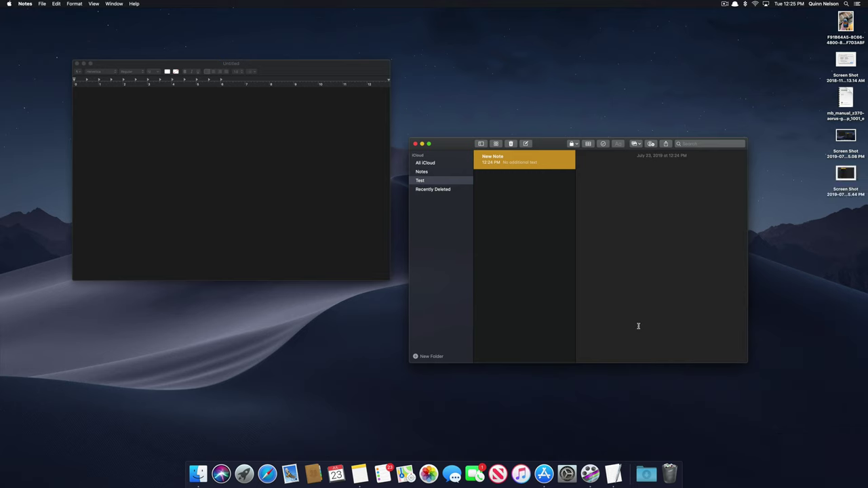
key(super+shift+4)
- Capture the Notes window to the clipboard and paste it into the TextEdit document, enlarging the window
key(space)
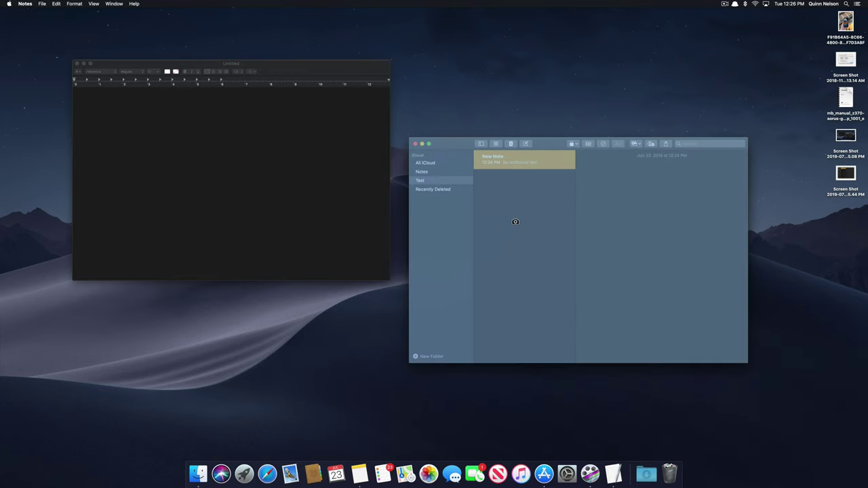
click(540, 321)
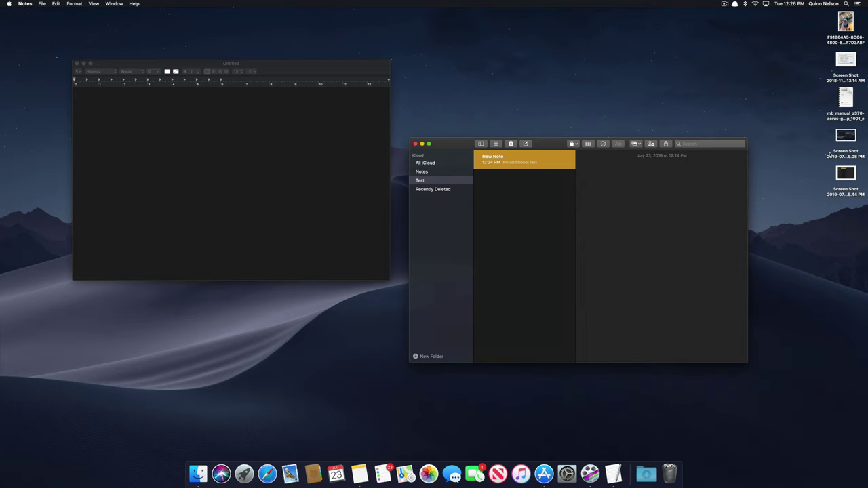
click(332, 176)
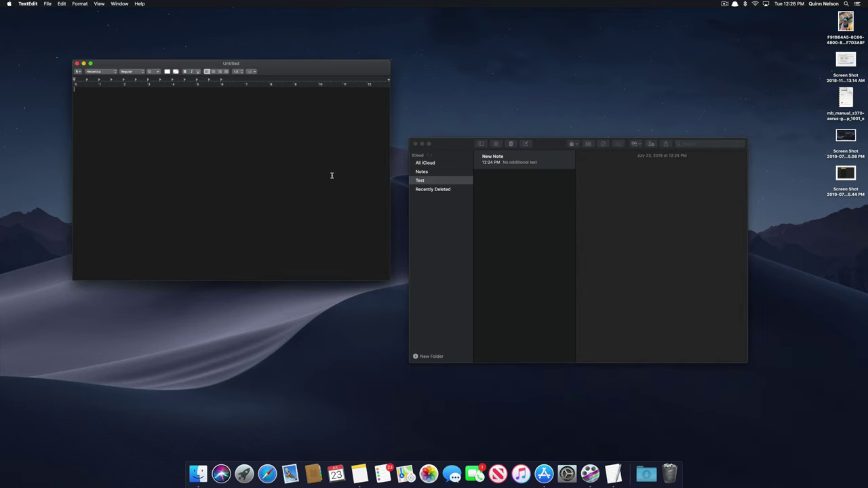
key(super+v)
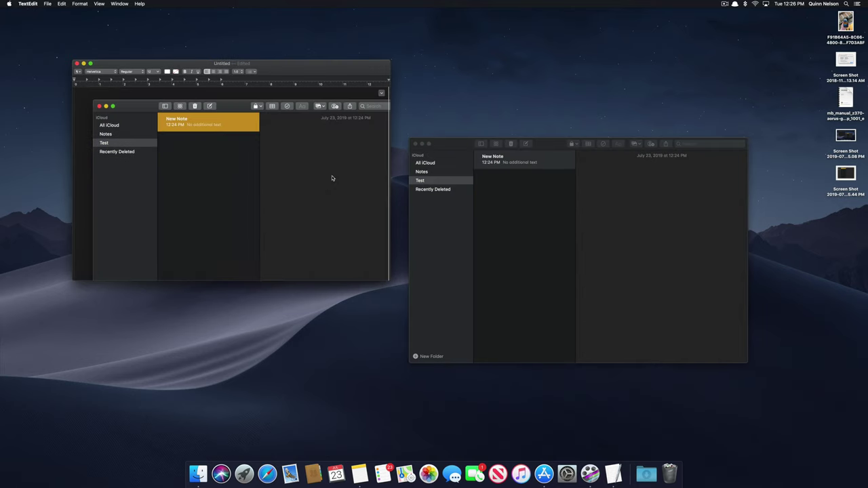
drag(390, 281, 536, 415)
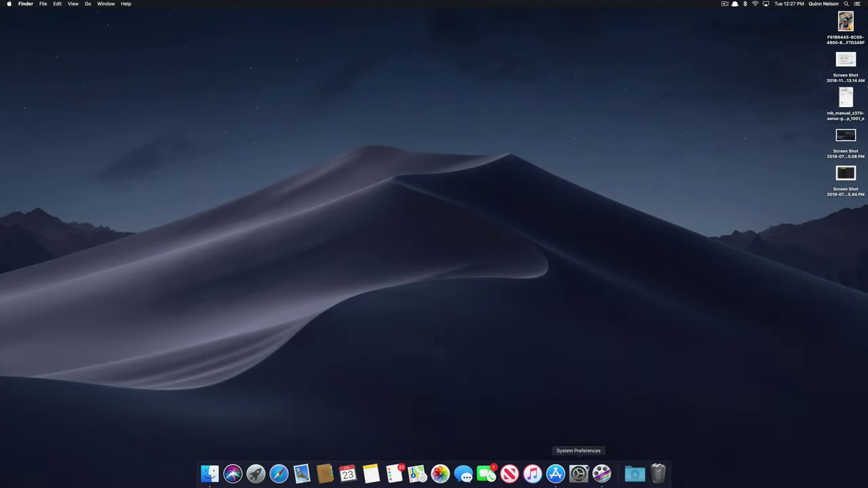
- Open the Sound settings and toggle 'Play feedback when volume is changed' off and on
click(585, 470)
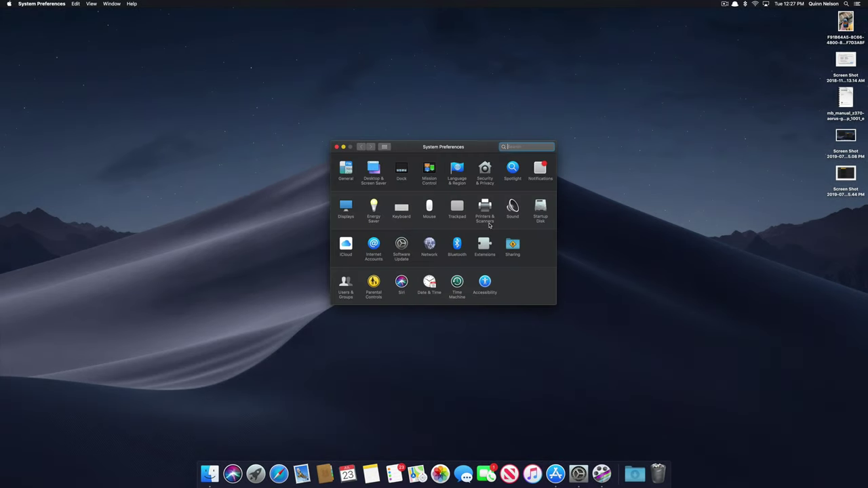
click(513, 207)
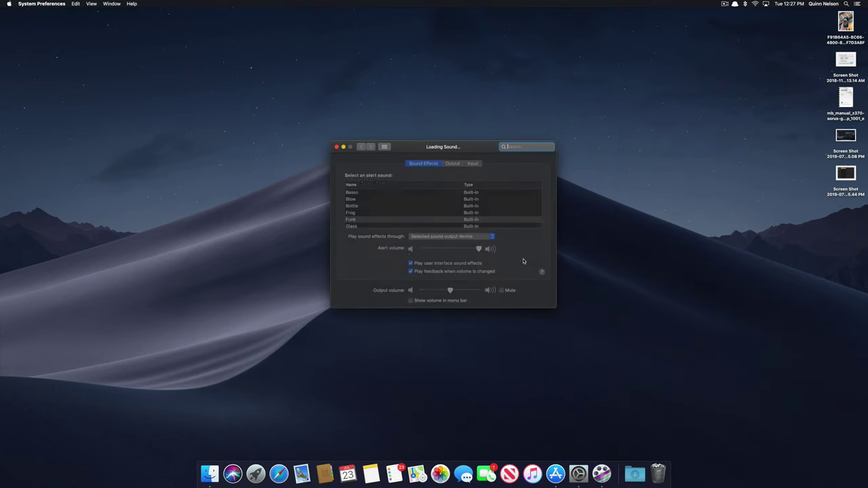
click(416, 272)
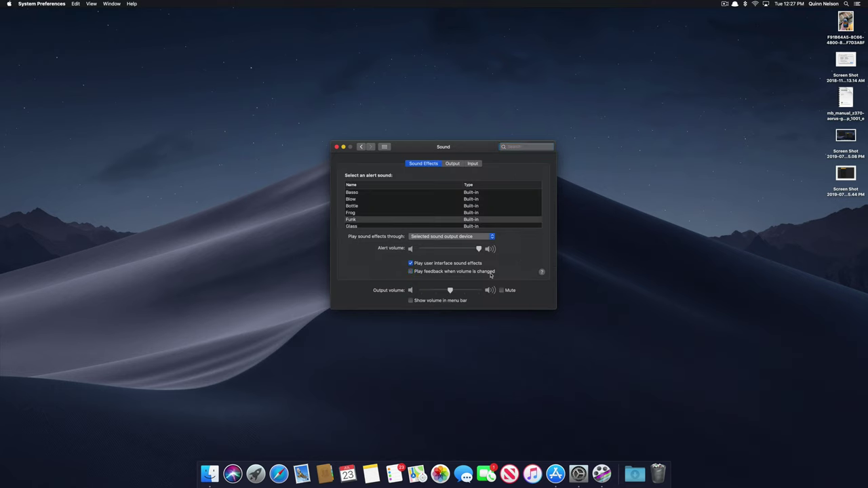
click(412, 272)
- Test the volume keys with feedback, then disable feedback and raise the volume silently
key(XF86AudioLowerVolume)
key(XF86AudioLowerVolume)
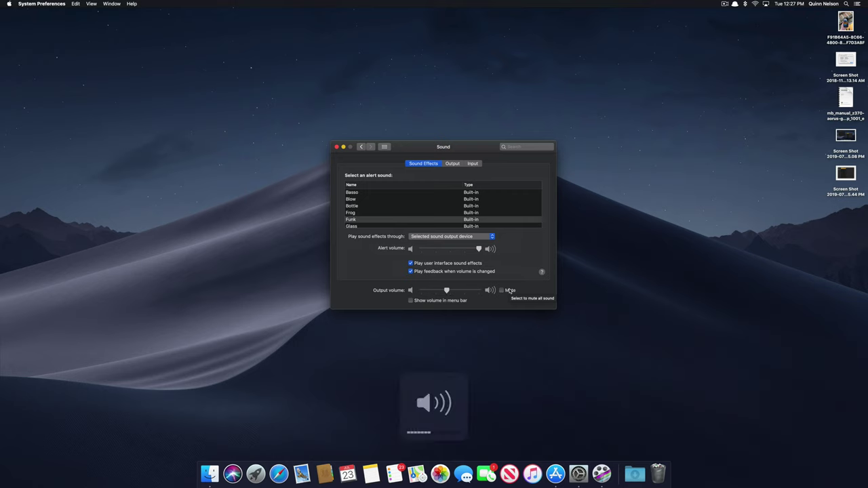
key(XF86AudioRaiseVolume)
key(XF86AudioRaiseVolume)
key(XF86AudioLowerVolume)
key(XF86AudioLowerVolume)
click(455, 273)
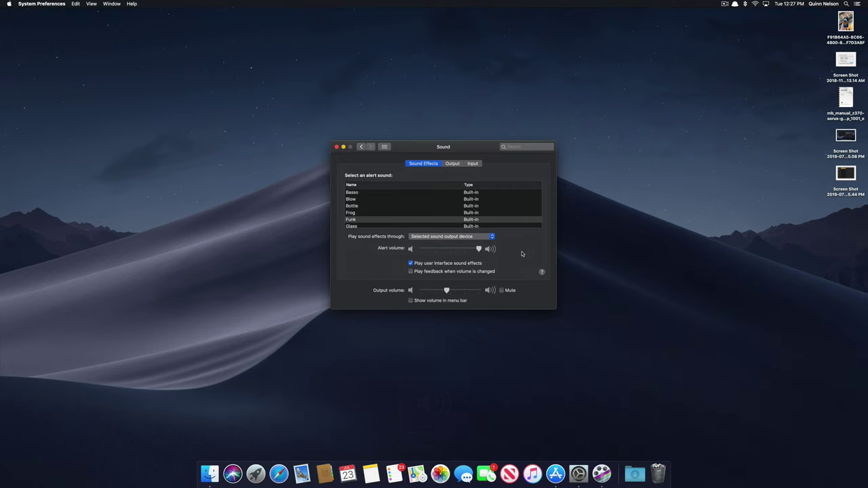
key(XF86AudioRaiseVolume)
key(XF86AudioRaiseVolume)
key(XF86AudioRaiseVolume)
- Quit System Preferences, then show, mute and unmute the volume and show the brightness level
key(super+q)
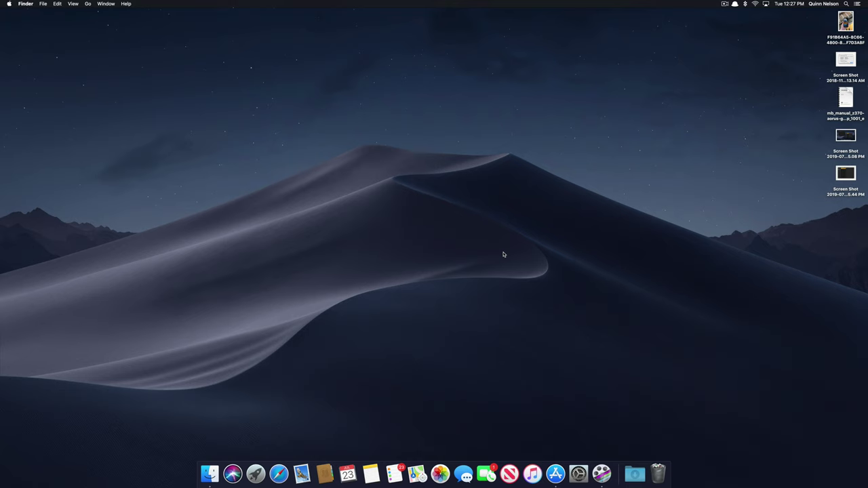
key(XF86AudioRaiseVolume)
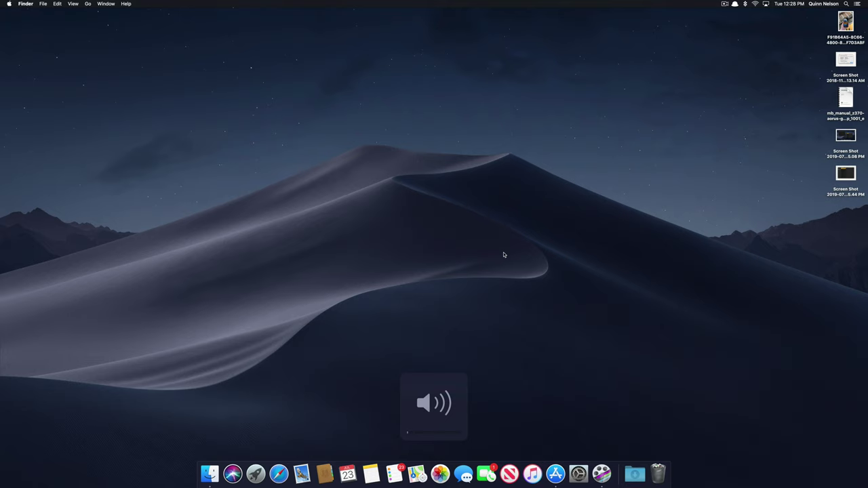
key(XF86AudioLowerVolume)
key(XF86AudioRaiseVolume)
key(XF86MonBrightnessUp)
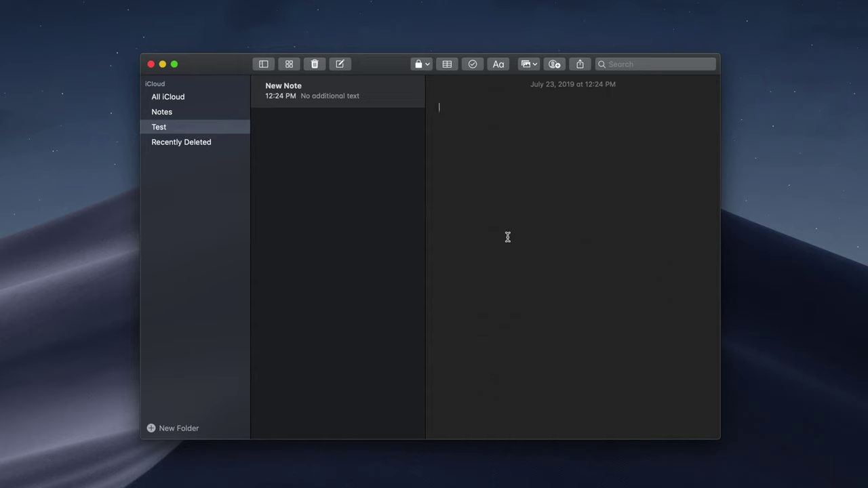
key(ctrl+super+space)
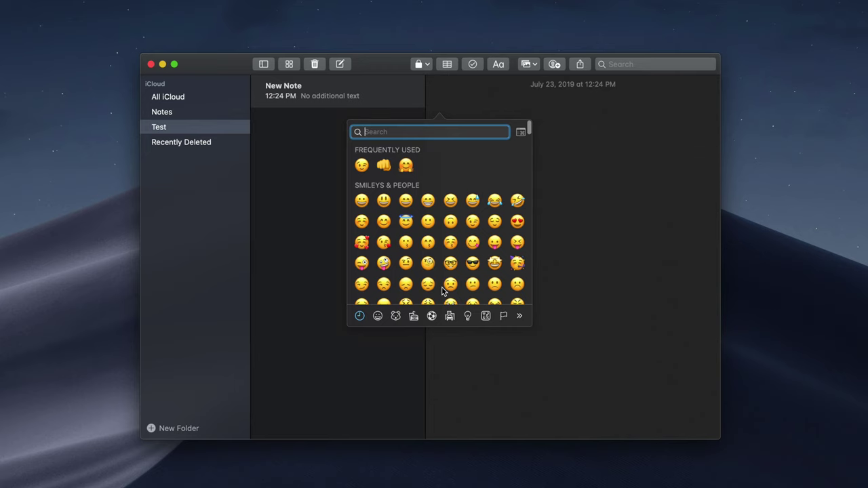
text(sad)
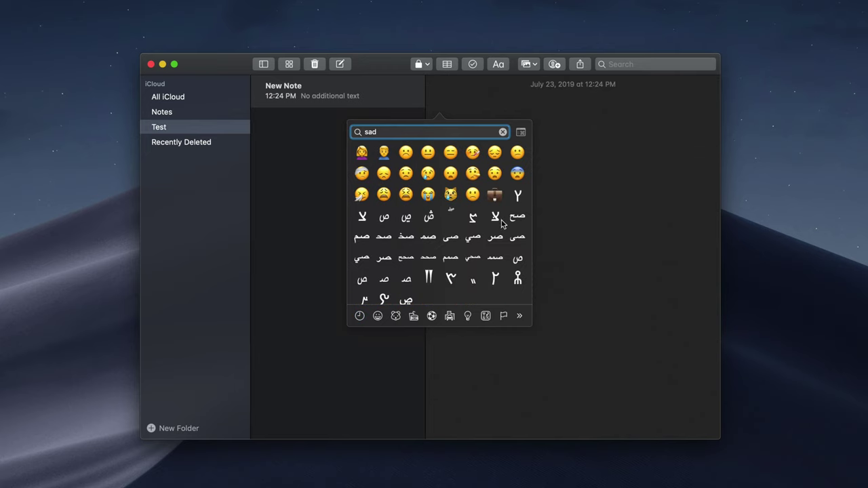
click(503, 132)
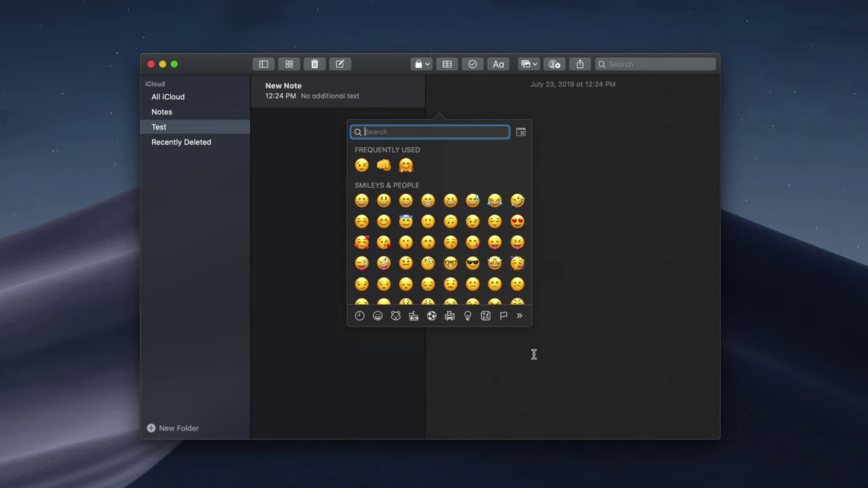
click(520, 315)
scroll(478, 240, down, 10)
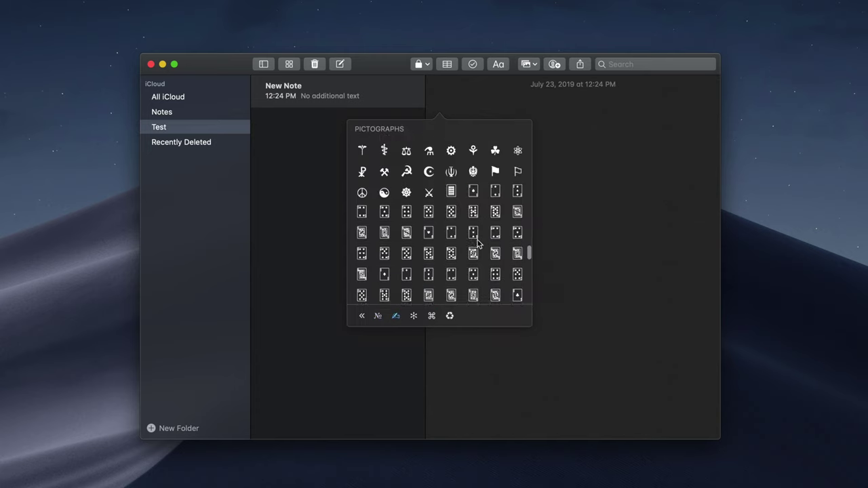
scroll(477, 240, down, 15)
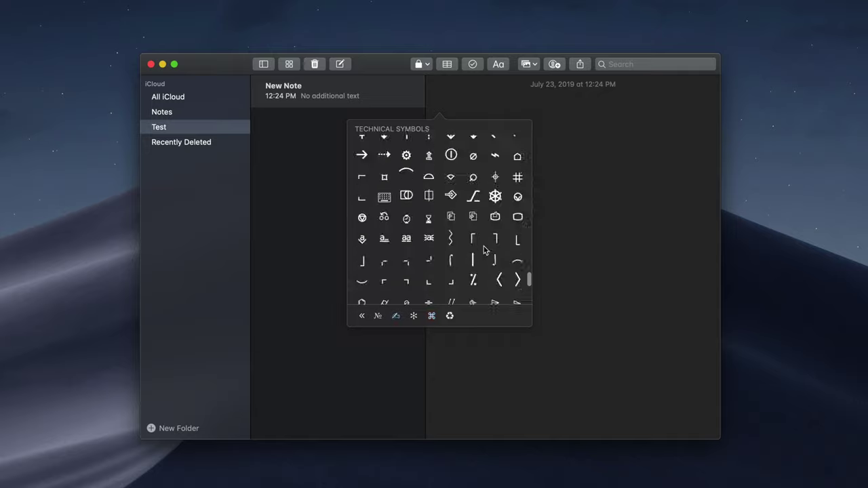
scroll(485, 250, up, 15)
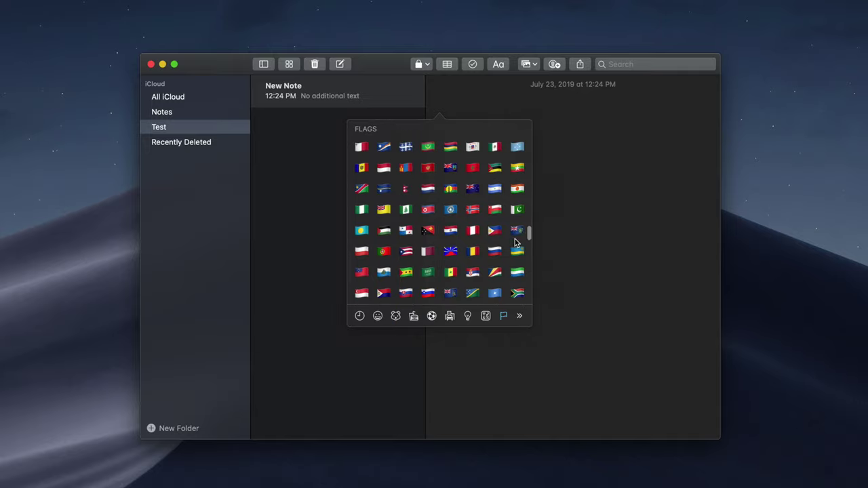
scroll(519, 237, up, 15)
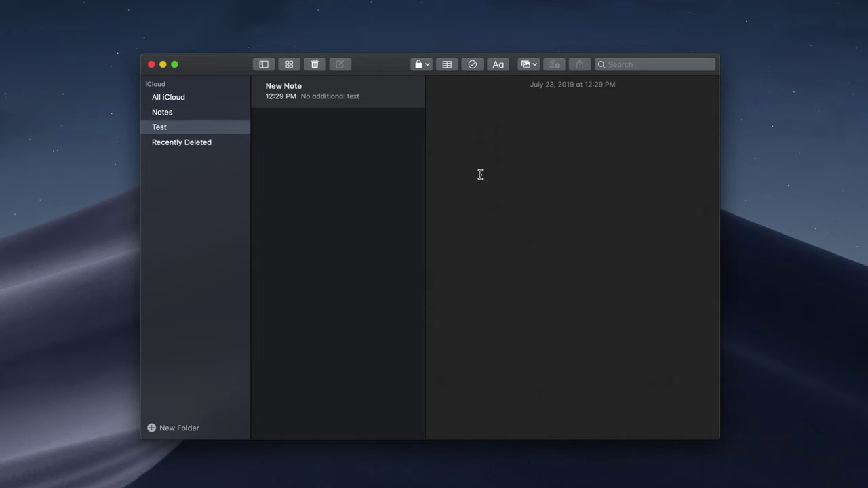
- Correct Teh to The, then transpose kj to jk with Ctrl-T and delete that line
text(Tey)
key(BackSpace)
text(h)
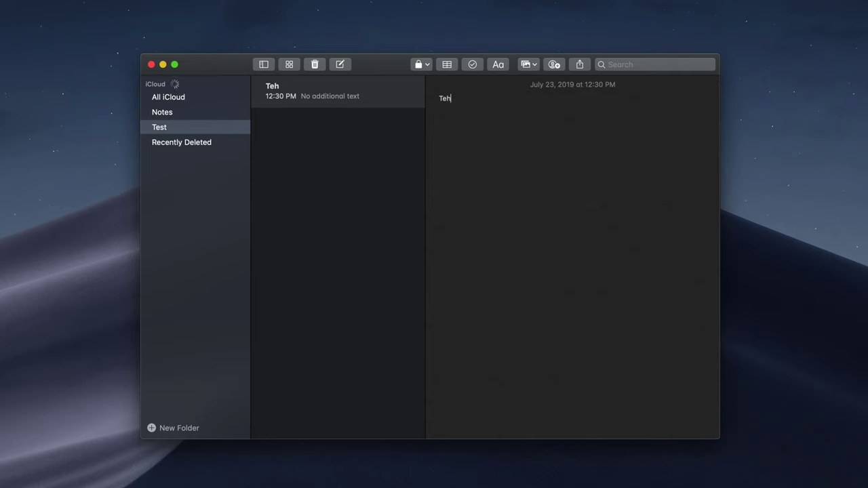
key(BackSpace)
key(BackSpace)
text(he)
key(Return)
text(kj)
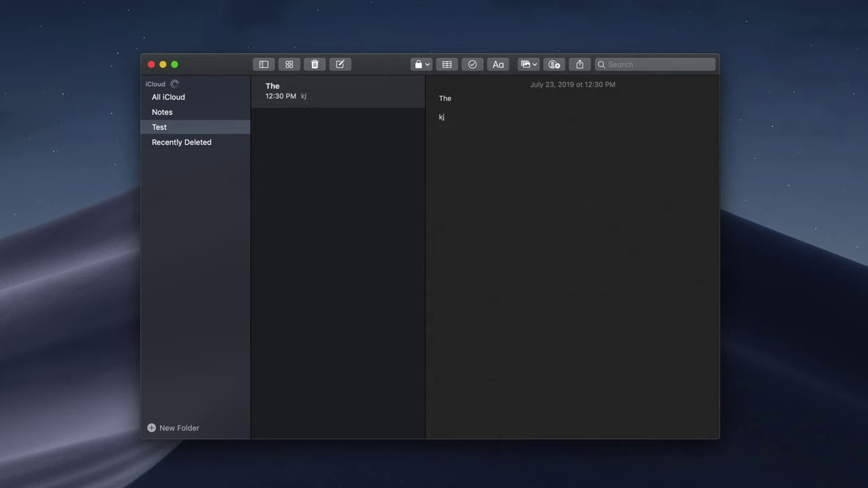
key(ctrl+t)
key(BackSpace)
key(BackSpace)
- Transpose the last letters of Tieth, clear the note, then type Teh and transpose it
text(Tieth)
key(BackSpace)
text(r)
key(ctrl+t)
key(ctrl+t)
key(ctrl+t)
key(ctrl+t)
key(ctrl+t)
key(ctrl+t)
key(ctrl+t)
key(ctrl+t)
key(super+a)
key(BackSpace)
text(/)
key(BackSpace)
text(Teh)
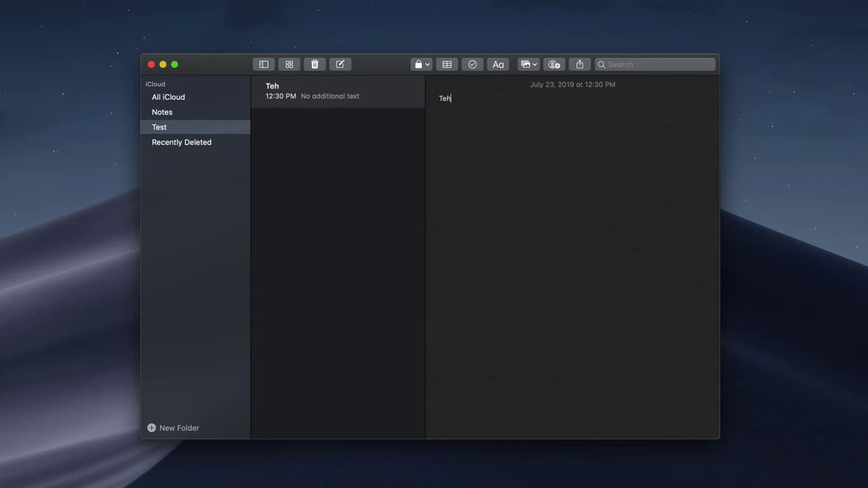
key(ctrl+t)
key(ctrl+t)
key(ctrl+t)
key(ctrl+t)
key(ctrl+t)
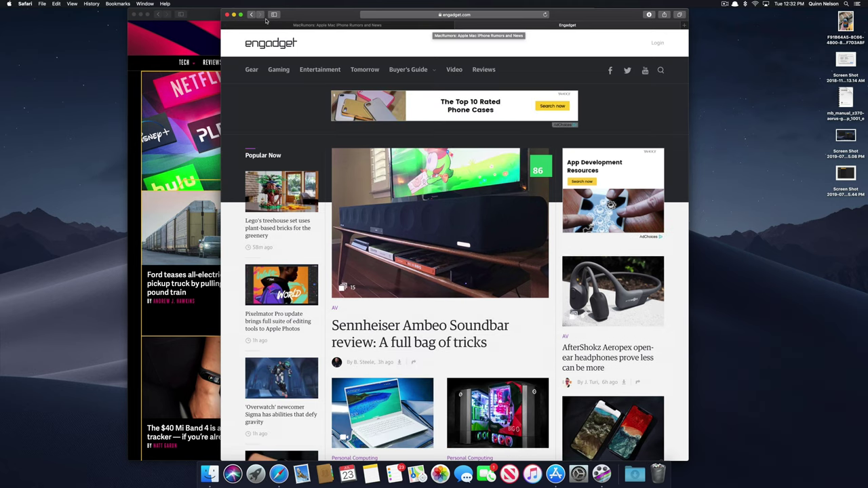
- Close the Engadget window, then reopen it with its tabs using Cmd-Shift-T
click(227, 15)
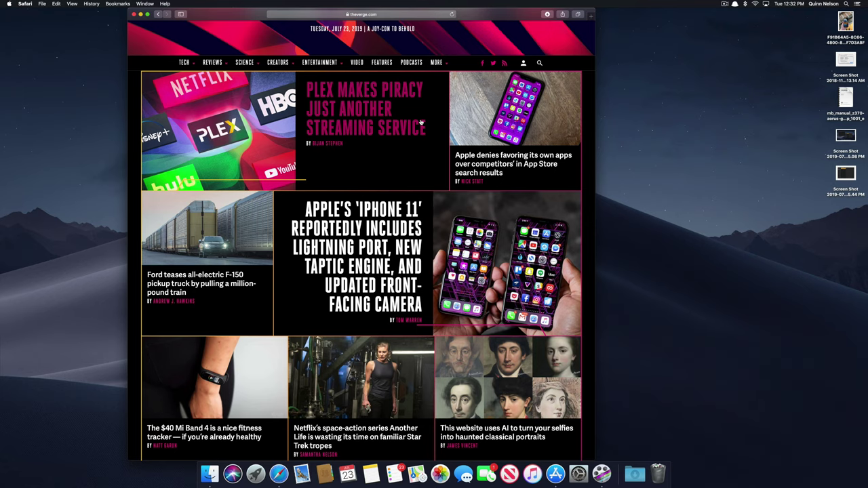
key(super+shift+t)
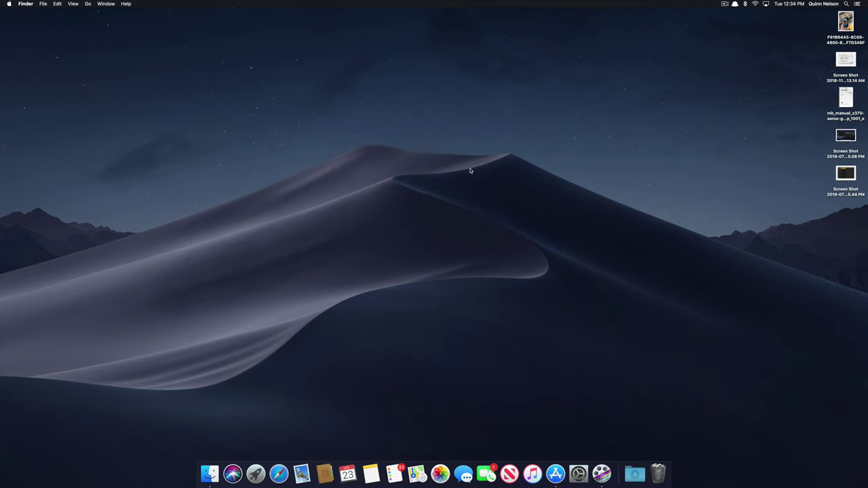
- In Spotlight, calculate (43*2)+45, then convert 1 kg and 100 rmb
key(super+space)
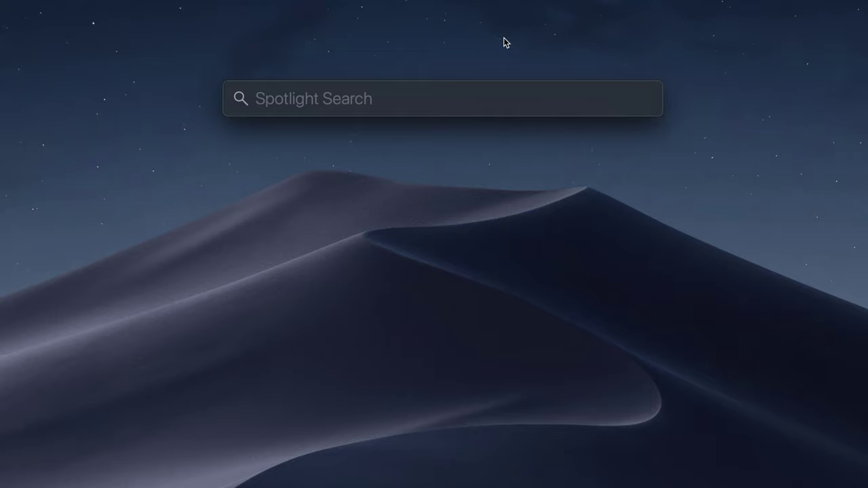
text((43)
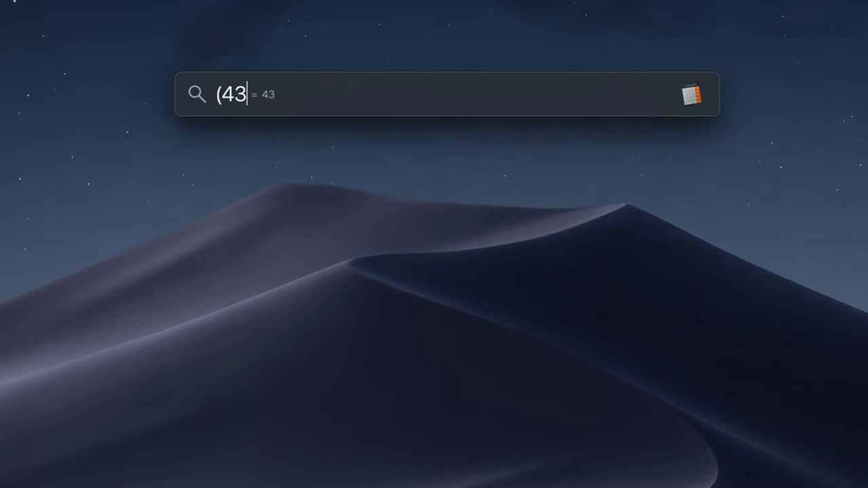
text(*2)+45)
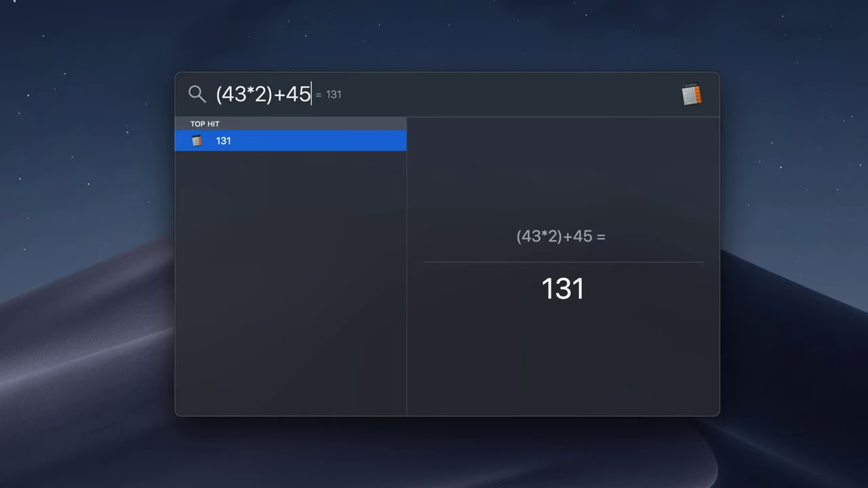
key(Escape)
text(1 kg)
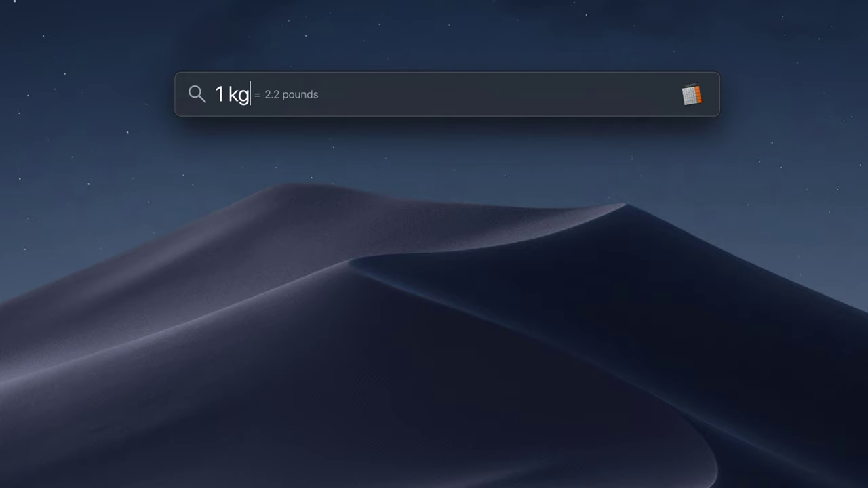
key(Escape)
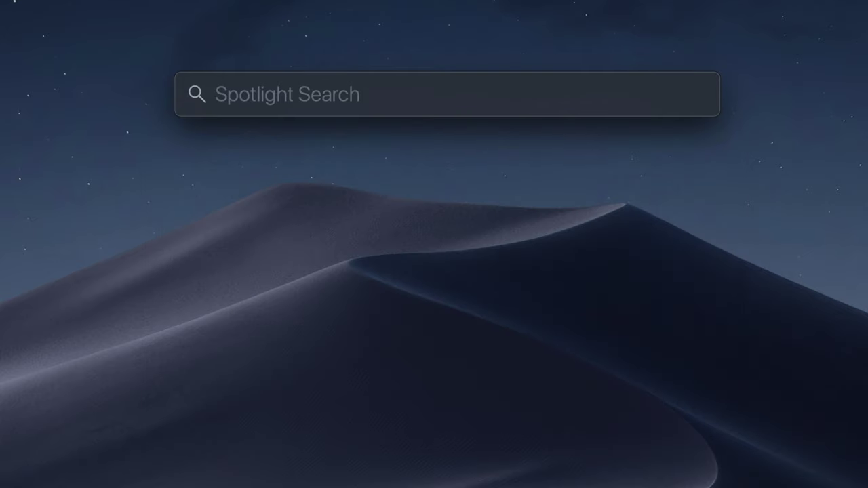
text(100 rmb)
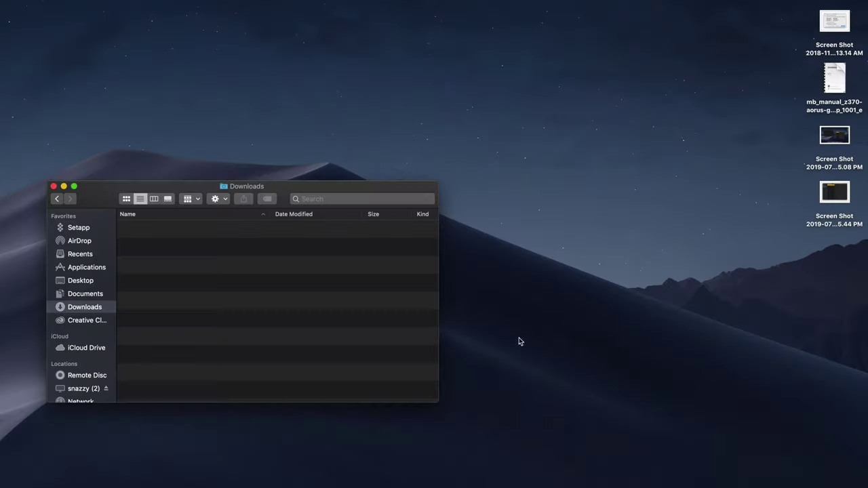
- Move the desktop screenshot into Downloads, then undo the move
click(835, 194)
drag(835, 194, 282, 318)
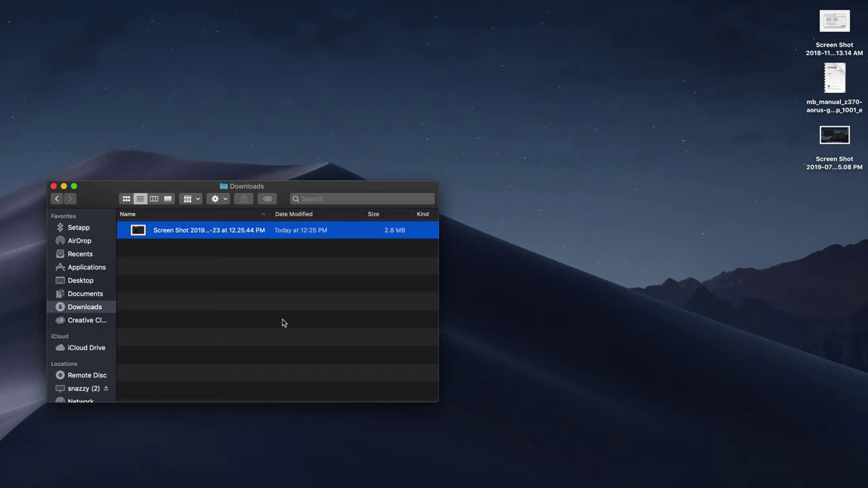
click(194, 231)
key(super+z)
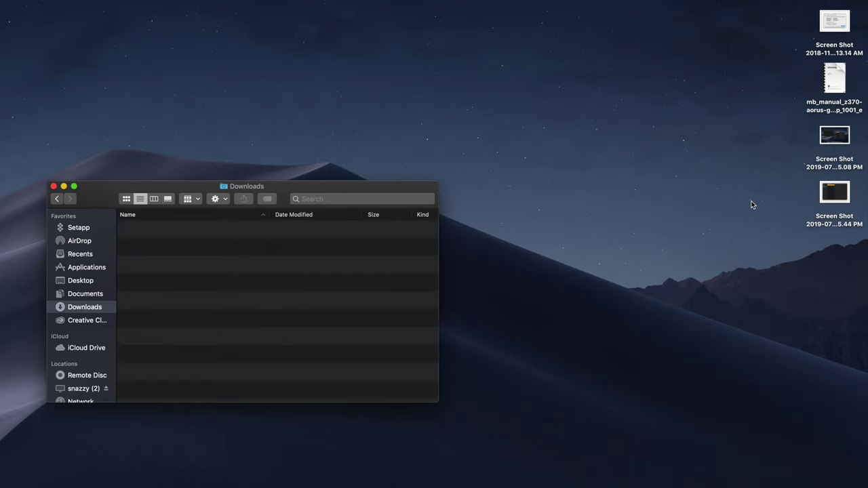
- Option-drag a copy of the screenshot into Downloads, then remove that copy
click(827, 197)
right_click(827, 197)
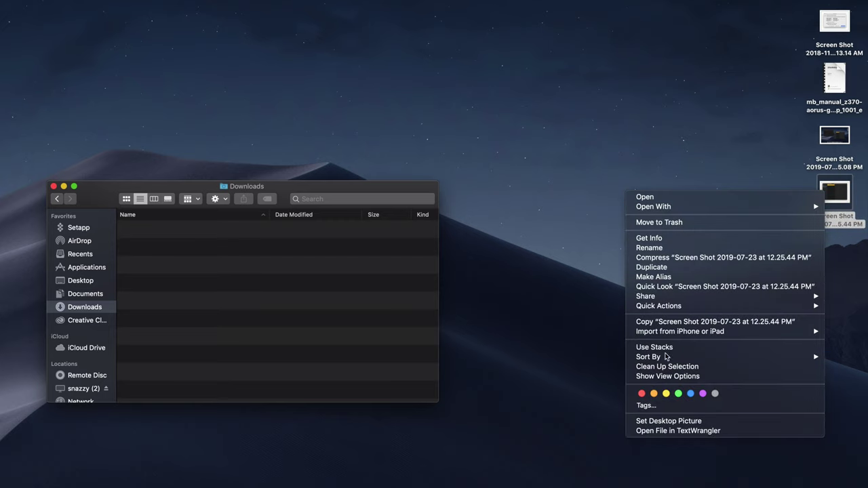
key(Escape)
click(801, 195)
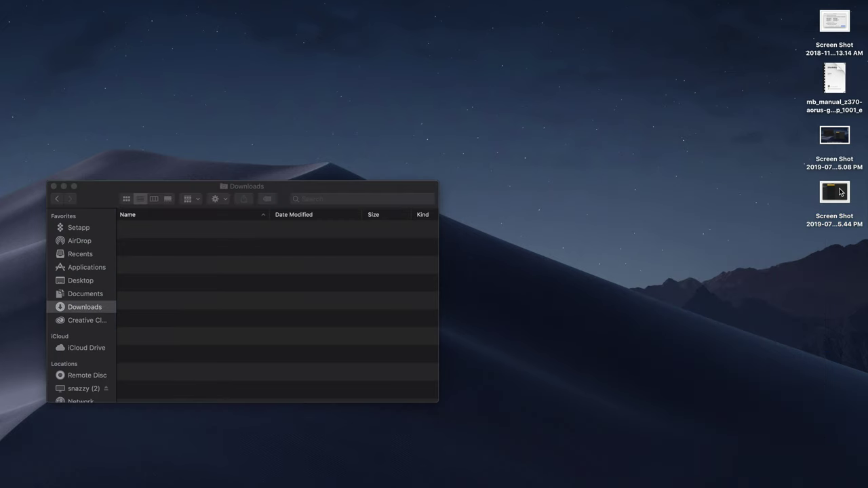
drag(841, 193, 291, 285)
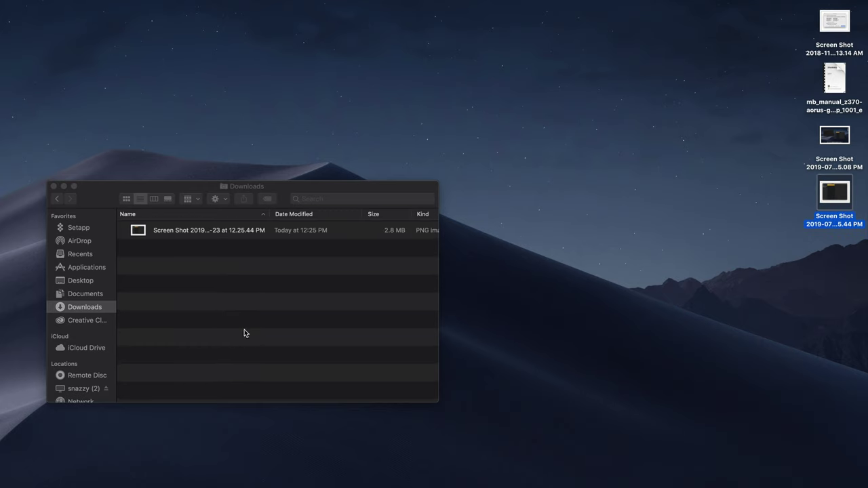
click(246, 250)
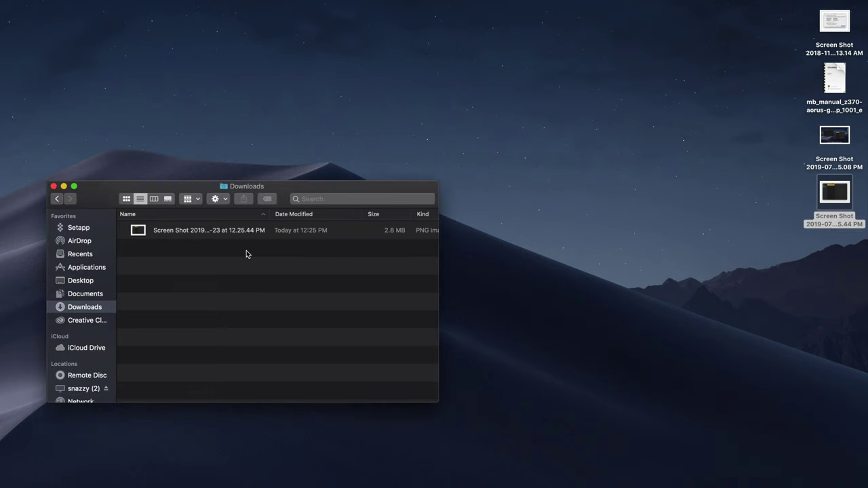
click(239, 234)
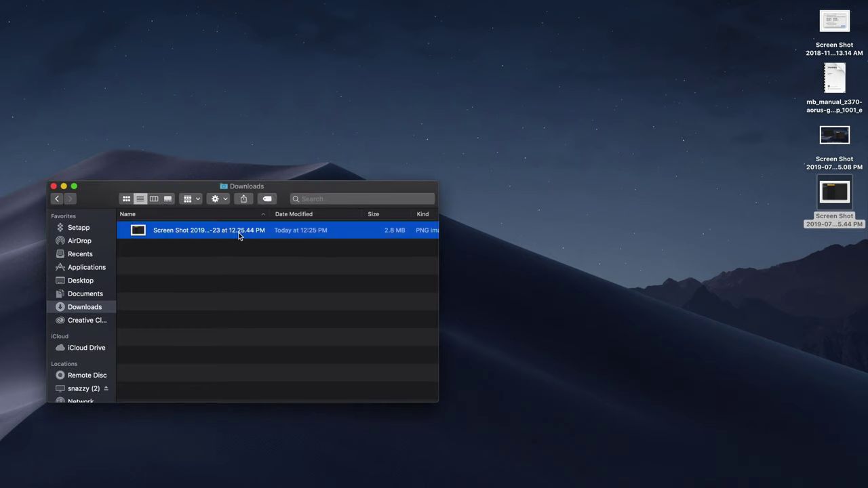
key(super+BackSpace)
- Cmd-Option-drag the screenshot into Downloads to create an alias, and select it
click(614, 235)
click(826, 194)
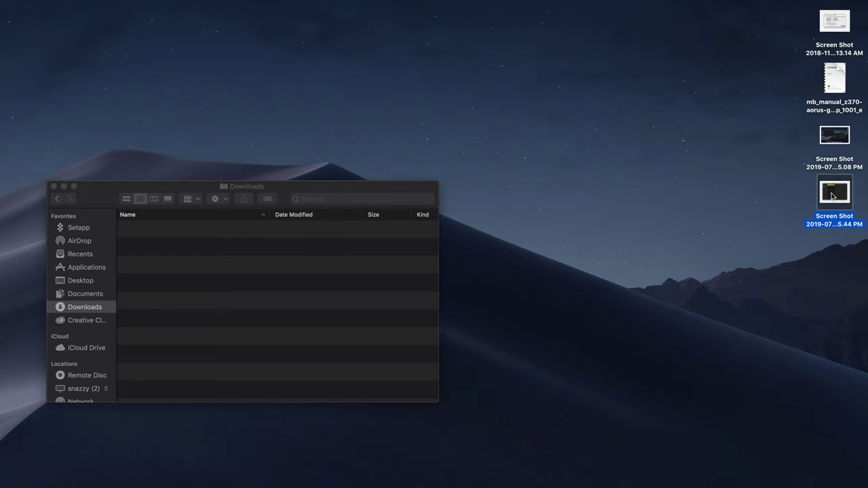
drag(833, 196, 292, 319)
click(198, 245)
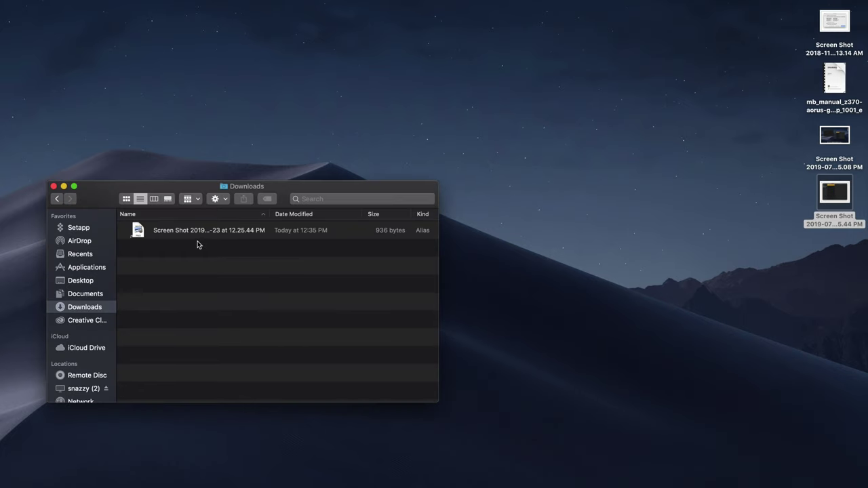
click(197, 230)
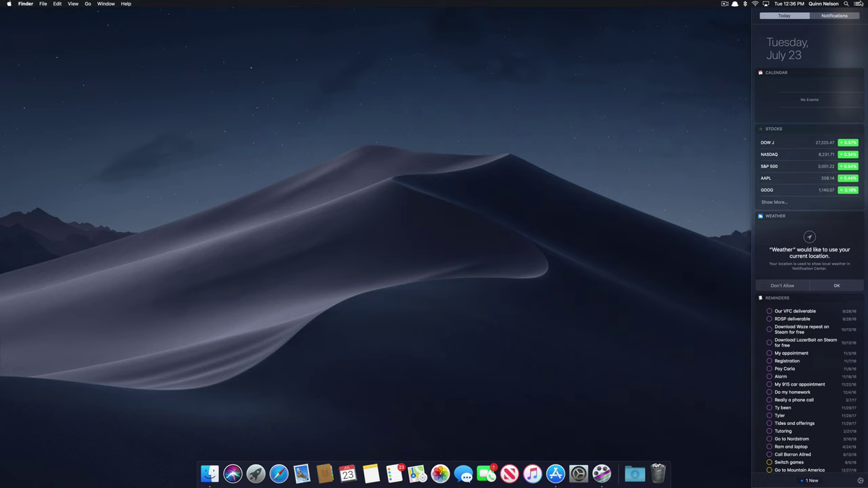
scroll(843, 34, up, 2)
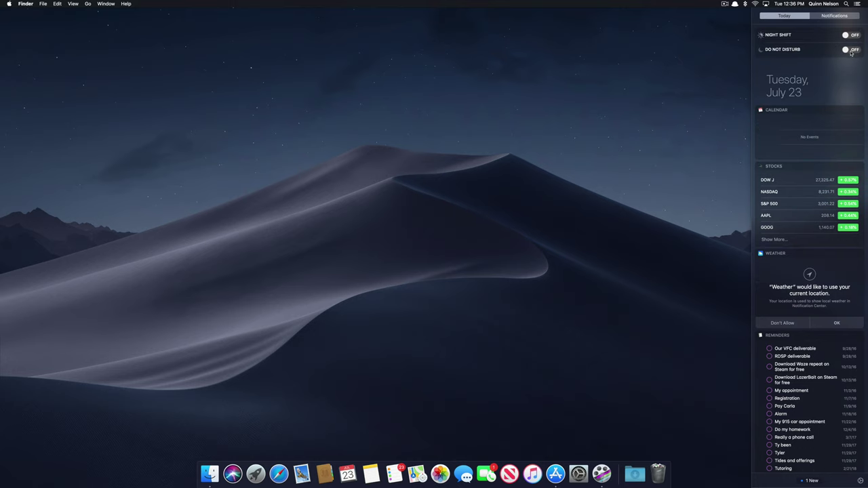
click(857, 4)
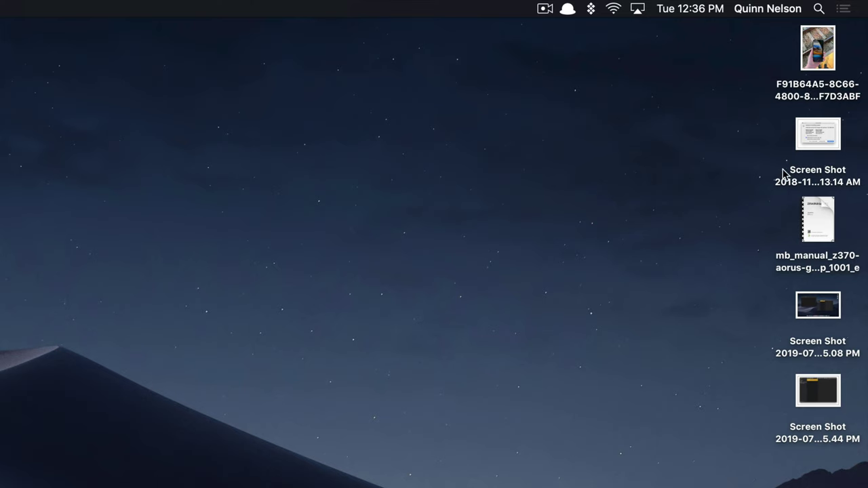
alt+click(844, 9)
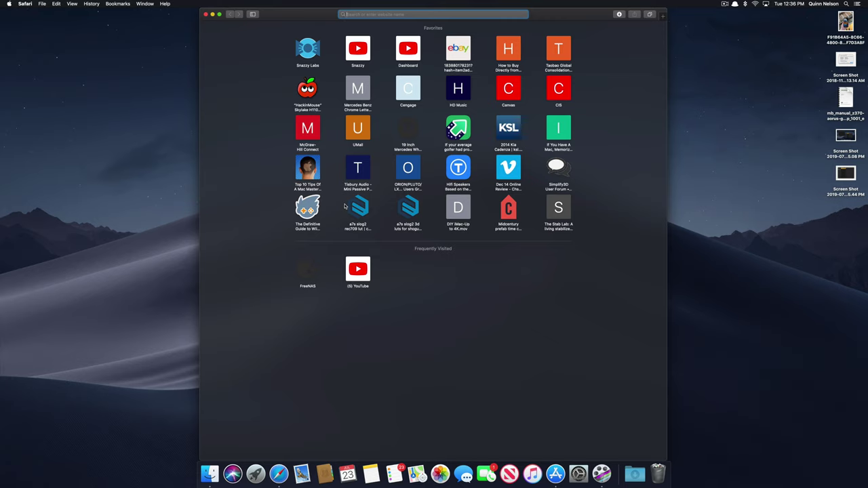
- Close the browser window, quit Safari from its menu, and relaunch it from the Dock
click(206, 15)
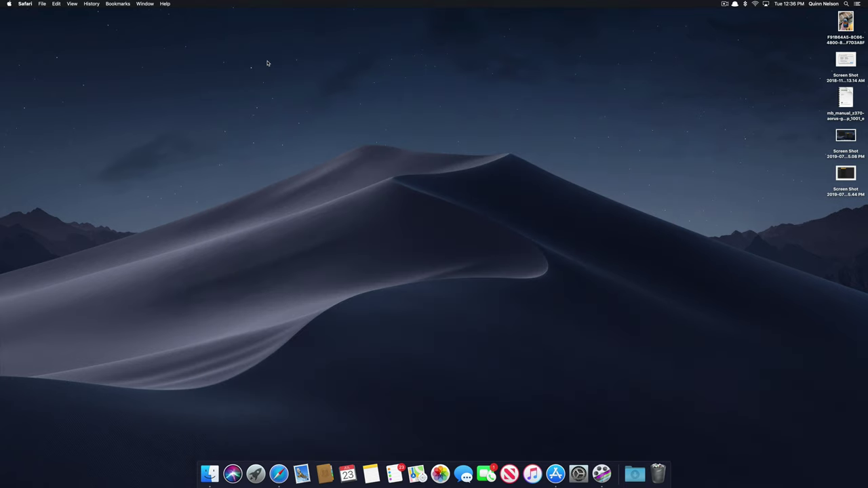
click(25, 4)
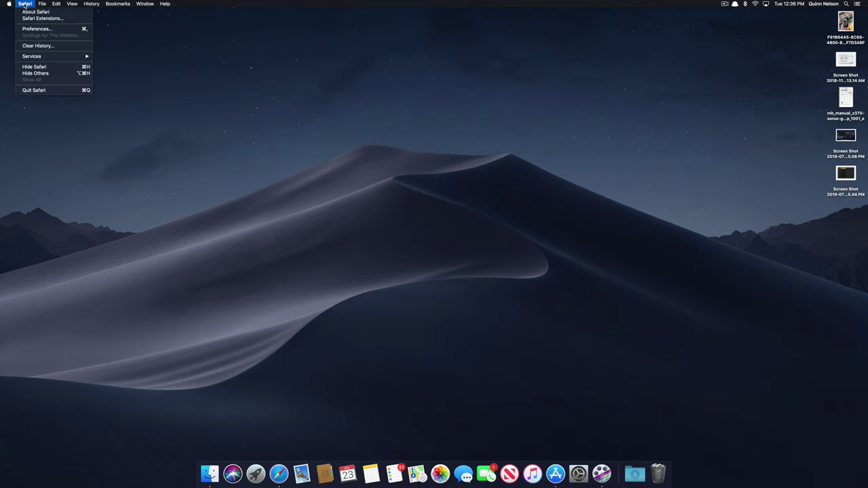
click(31, 90)
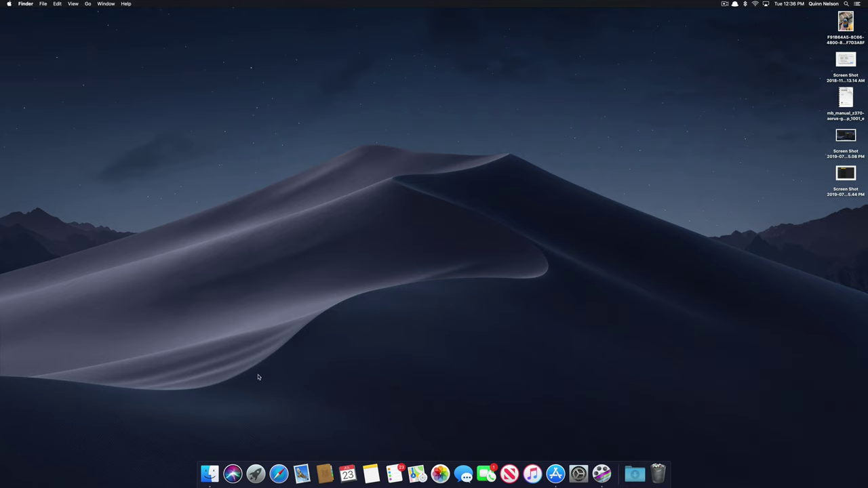
click(279, 473)
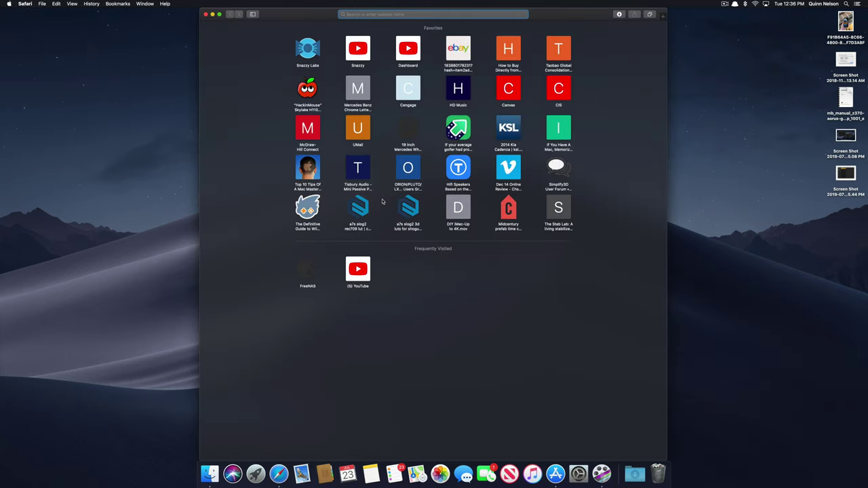
key(super+q)
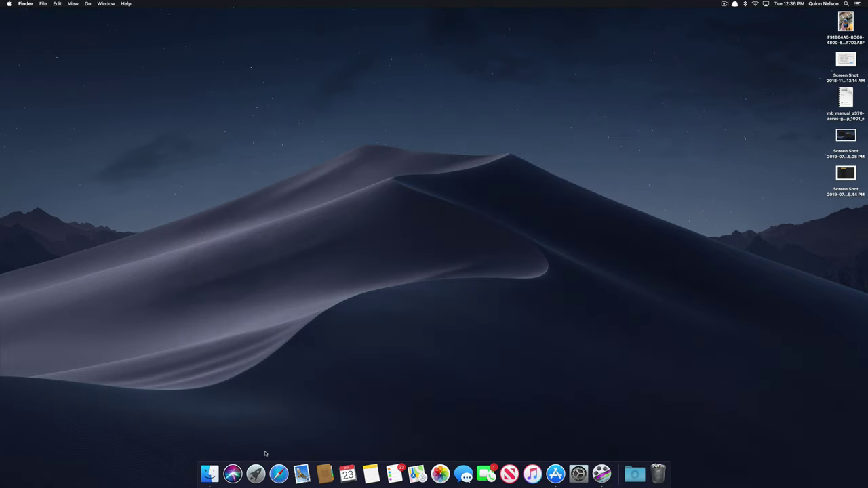
click(279, 473)
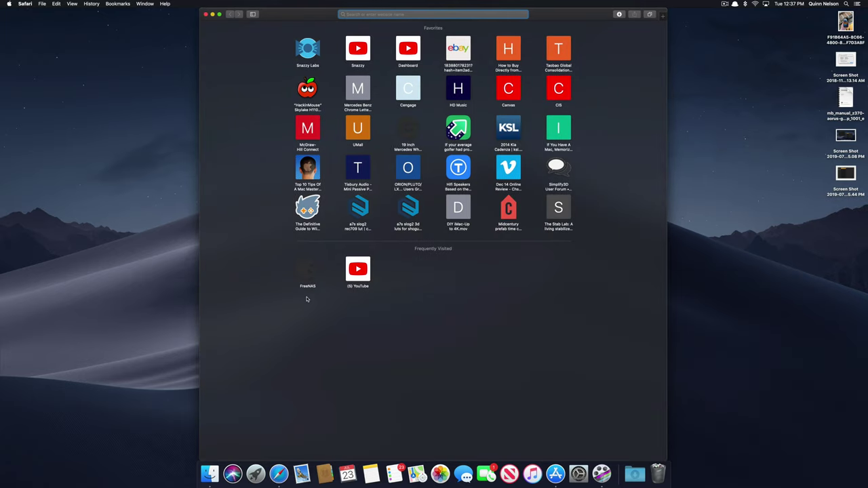
key(super+q)
- Minimise, restore and hide the Safari window, then Cmd-Tab back and minimise it again
key(super+m)
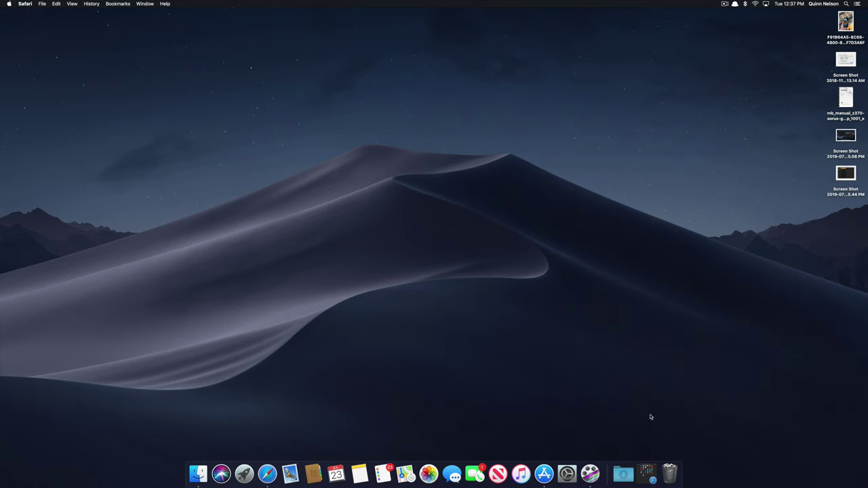
click(647, 473)
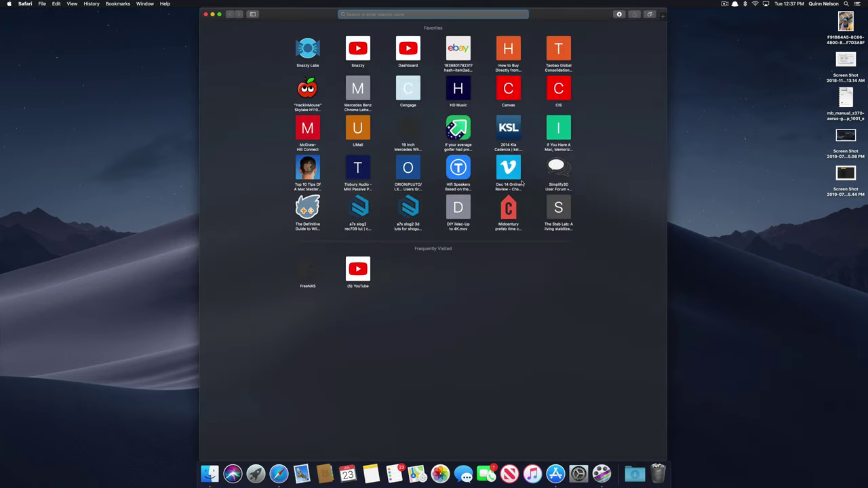
key(super+h)
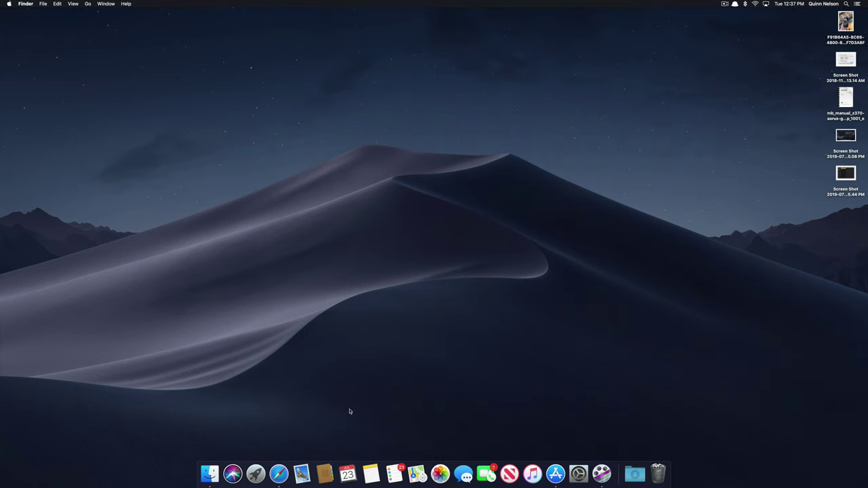
click(279, 472)
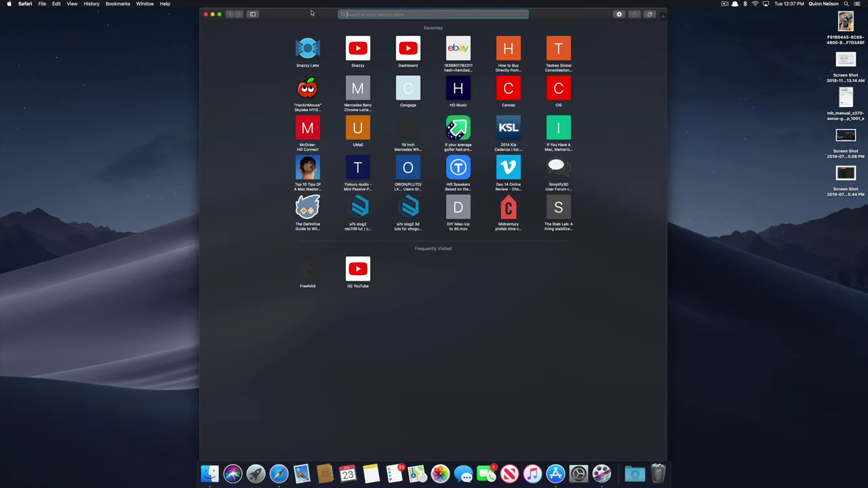
key(super+h)
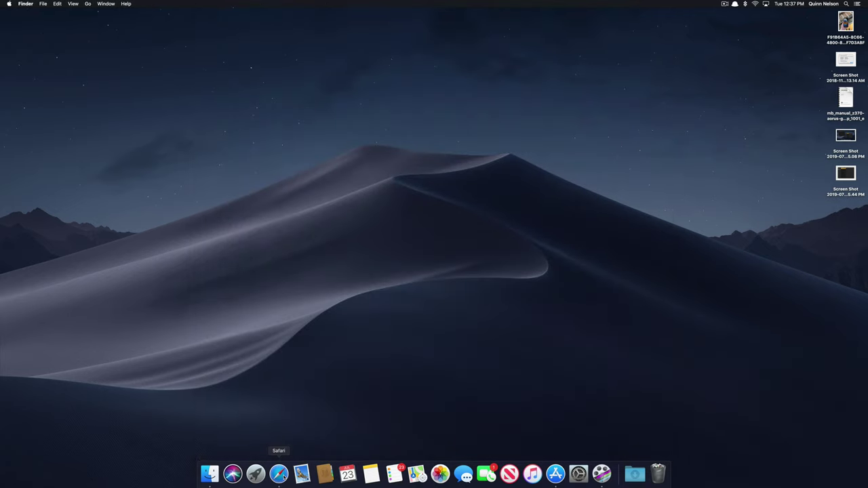
key(super+Tab)
key(Tab)
key(Tab)
key(Tab)
key(Tab)
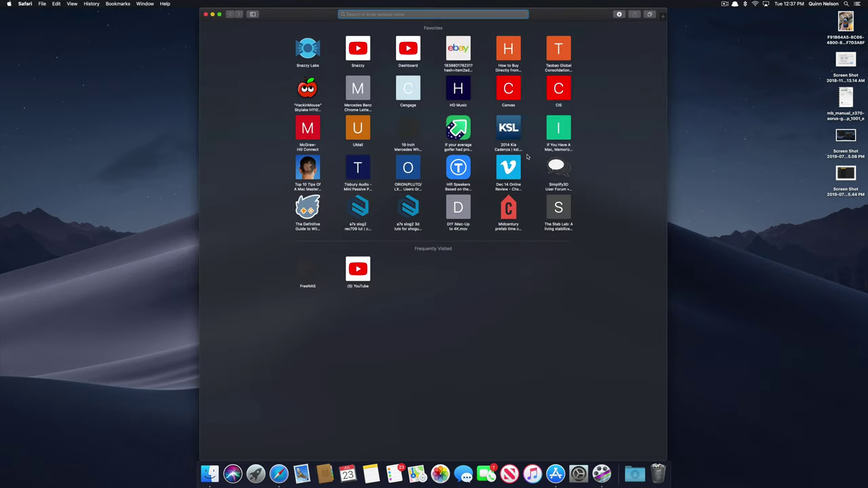
key(super+m)
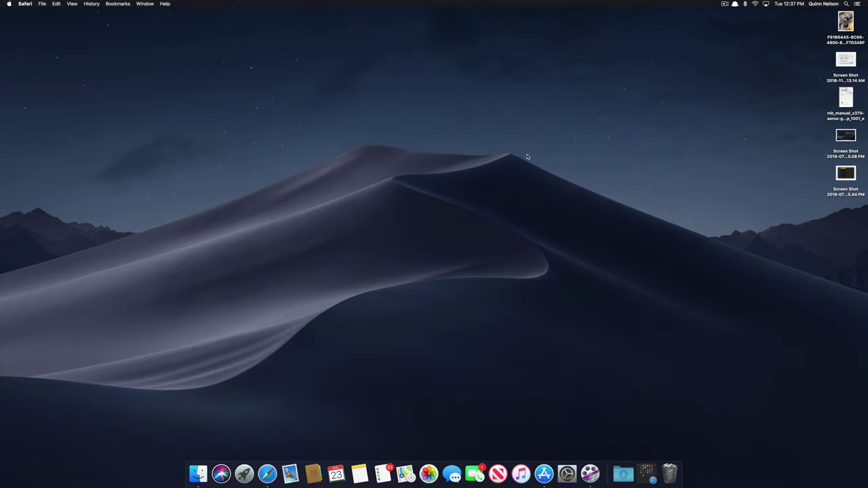